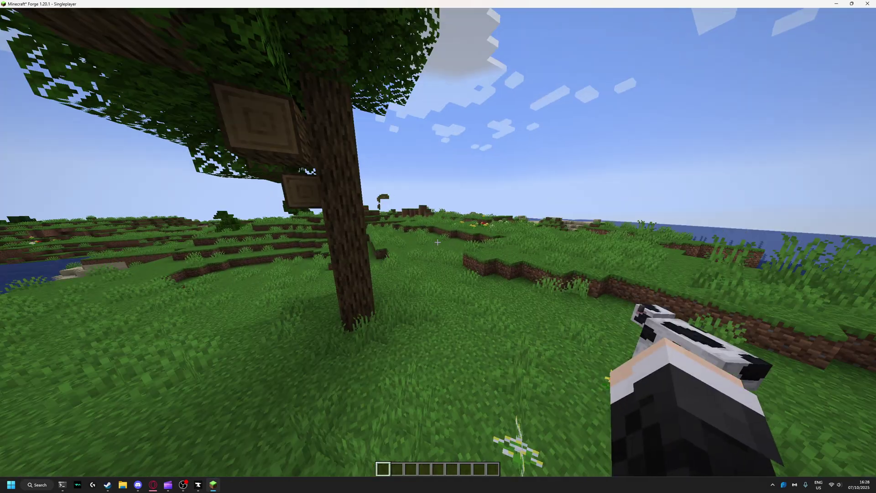
key(w)
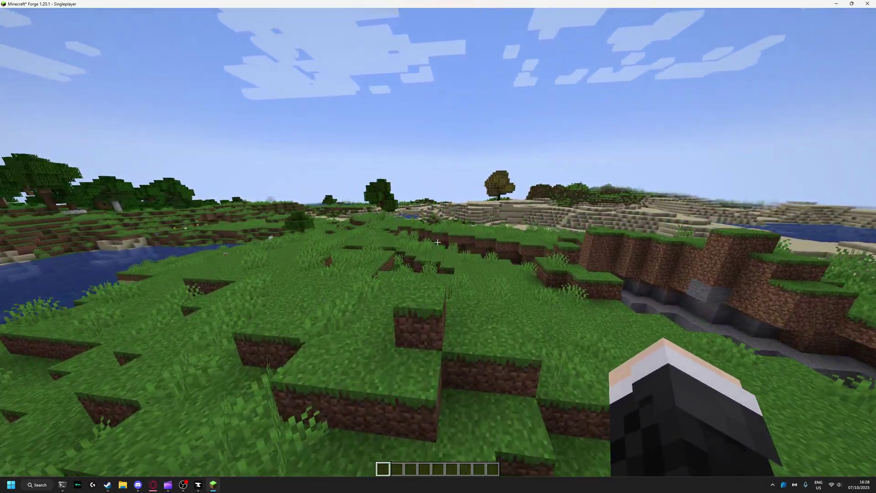
key(w)
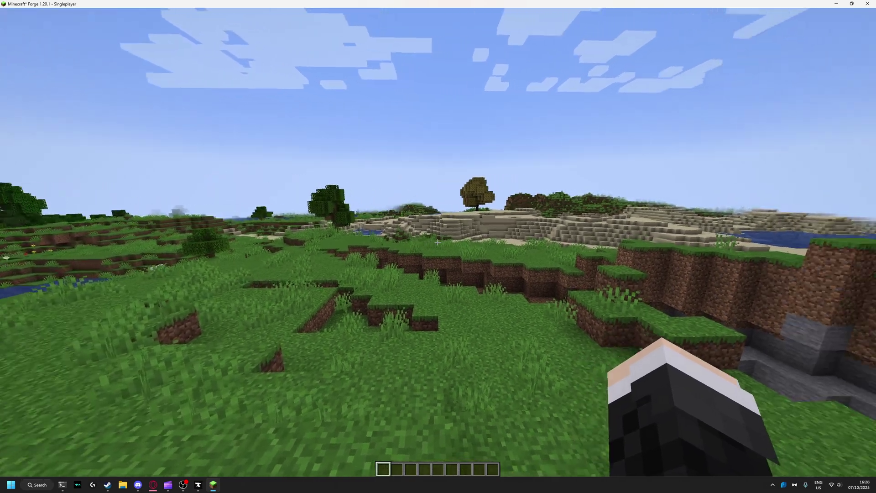
key(w)
Switch from the game to CurseForge and open the Craft Tweaker profile's folder
key(t)
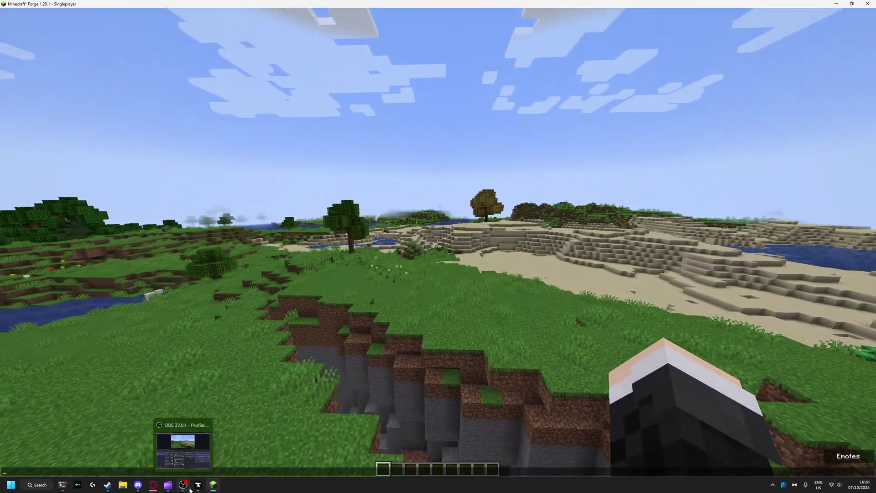
click(198, 484)
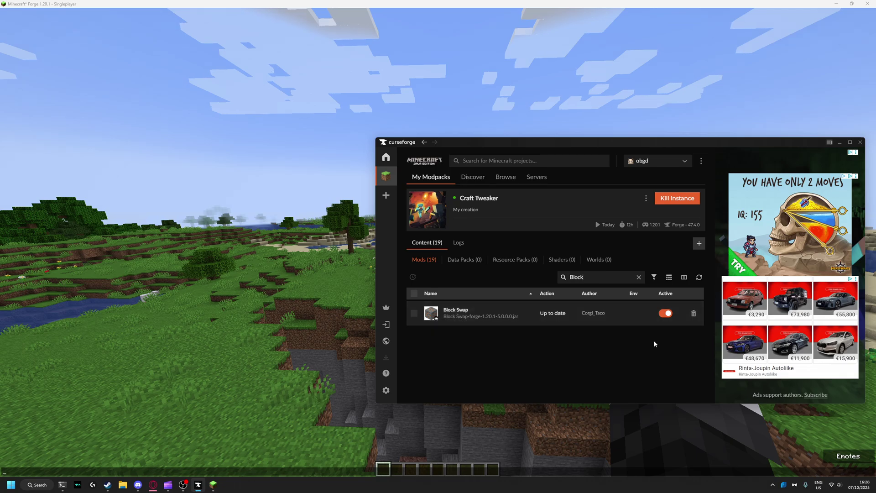
click(645, 197)
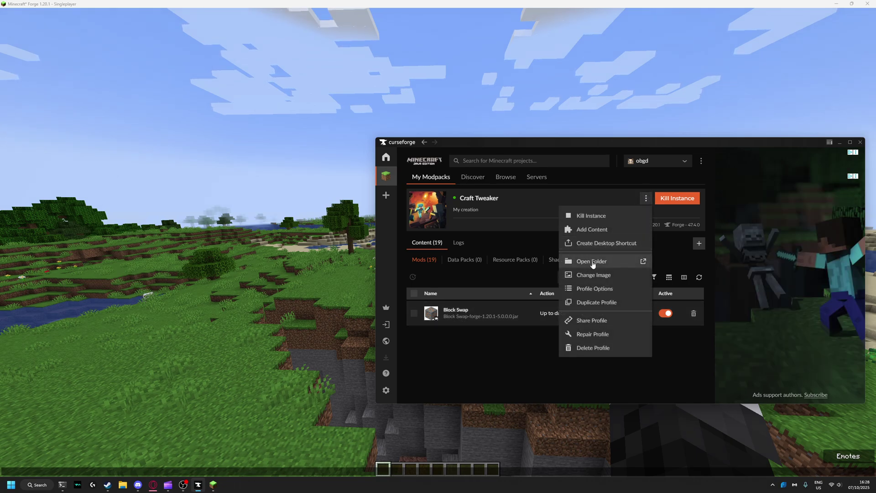
click(592, 263)
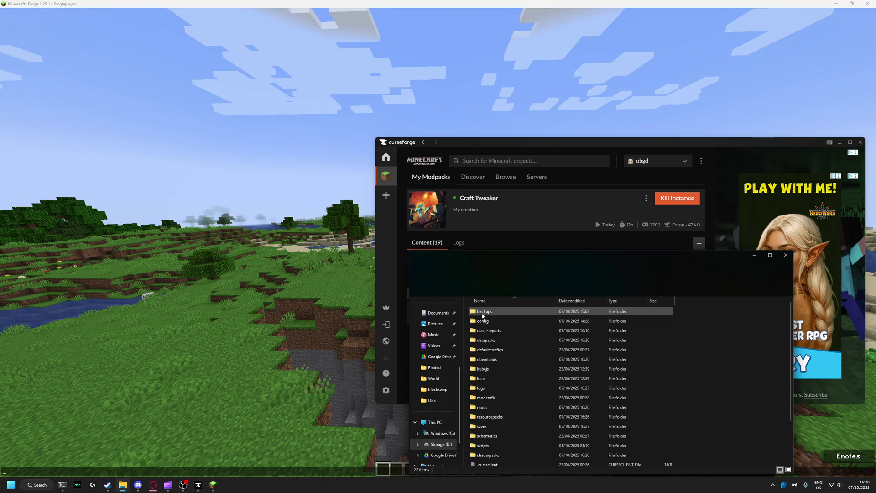
Open block_swap.json5 from the profile's config/blockswap folder in the code editor
double_click(483, 321)
double_click(485, 311)
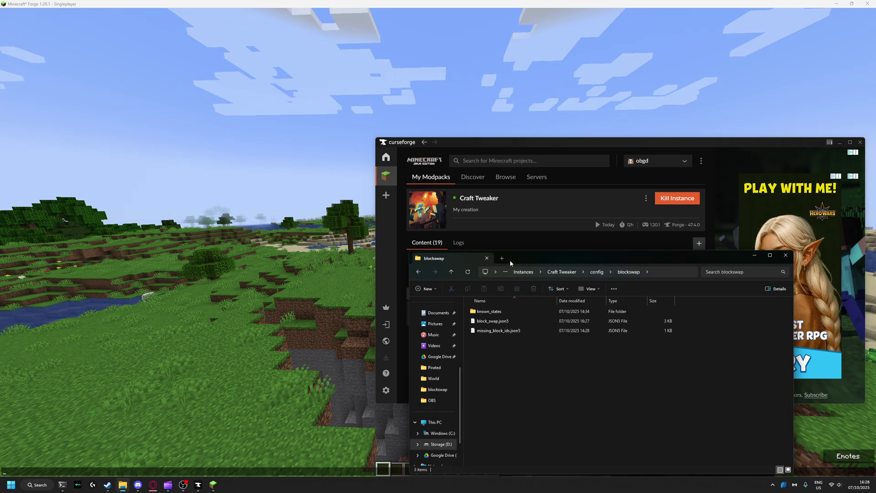
drag(541, 258, 316, 193)
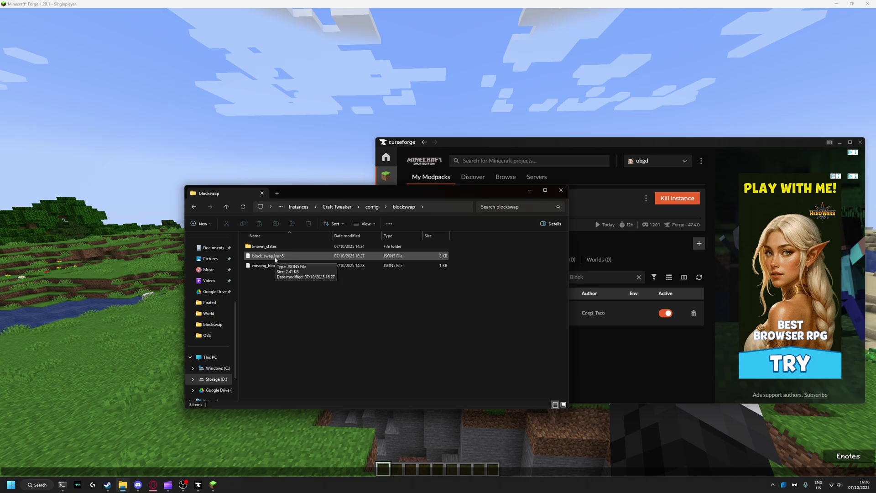
key(Return)
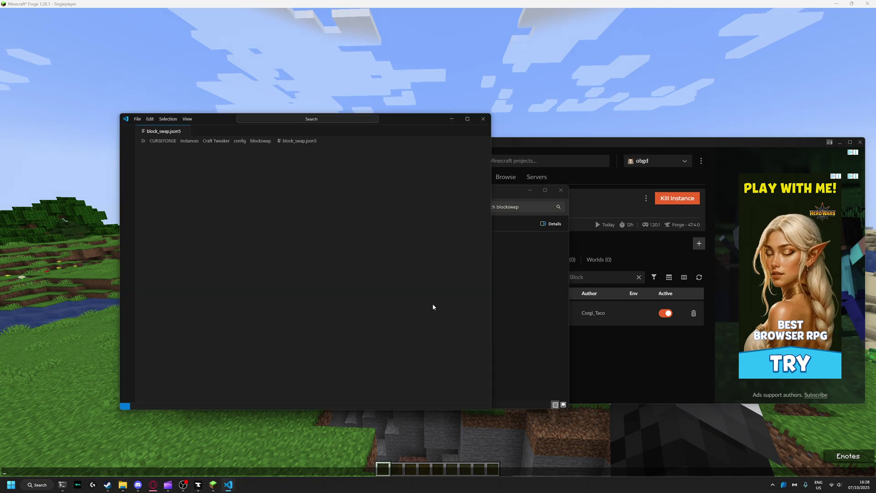
Add an entry to the swapper map at the file's end that replaces minecraft:dirt with minecraft:gold_block
scroll(286, 288, down, 15)
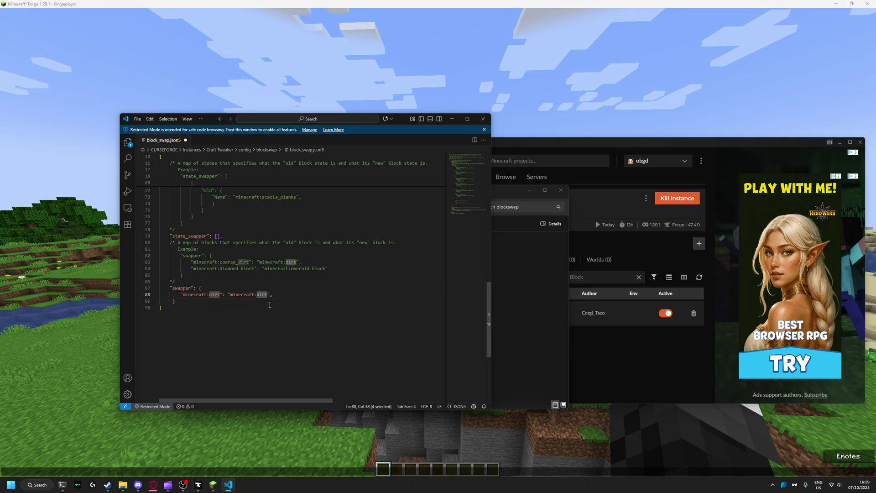
text(block)
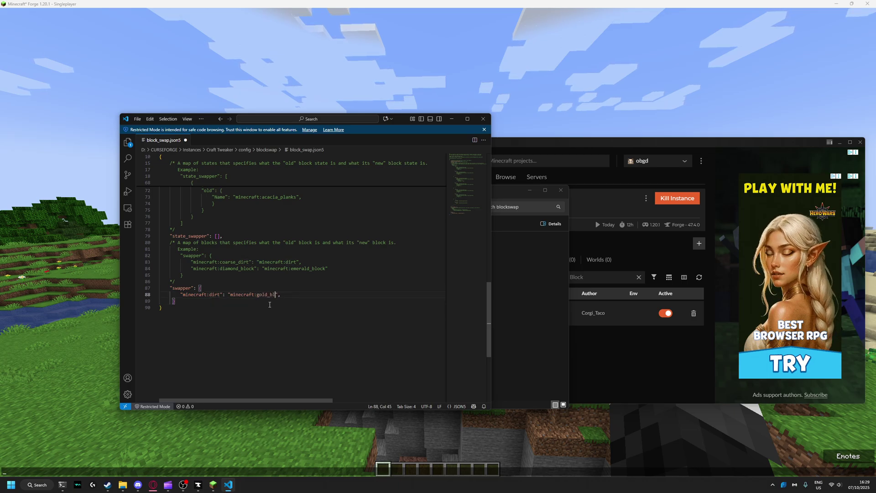
key(Down)
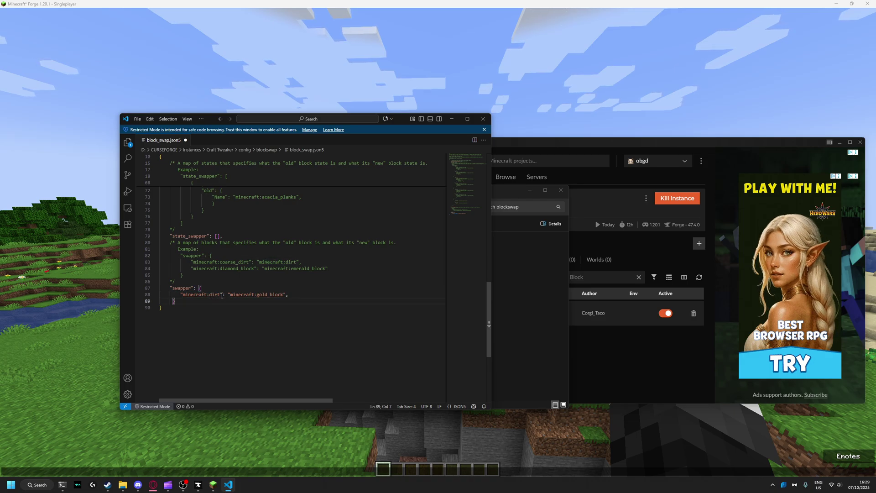
Copy create:andesite_alloy_block from an unsent Minecraft give command, put it in place of minecraft:gold_block in the dirt entry, and save the file
click(255, 295)
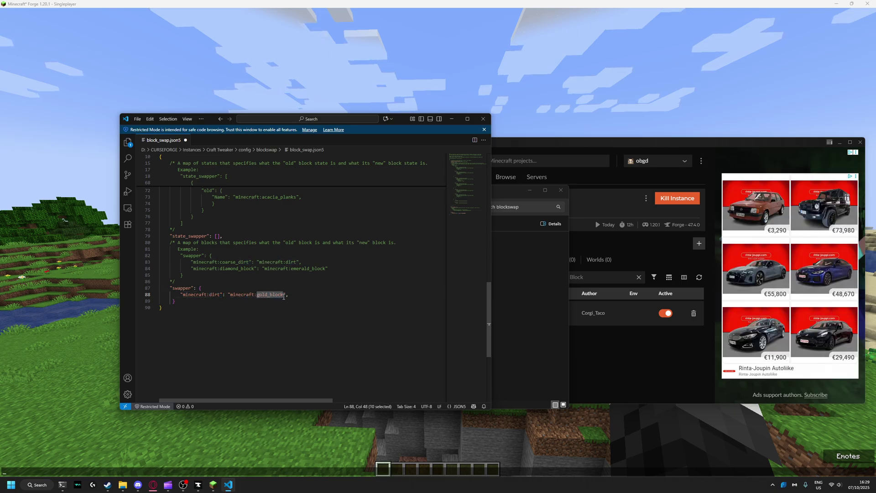
click(72, 293)
key(slash)
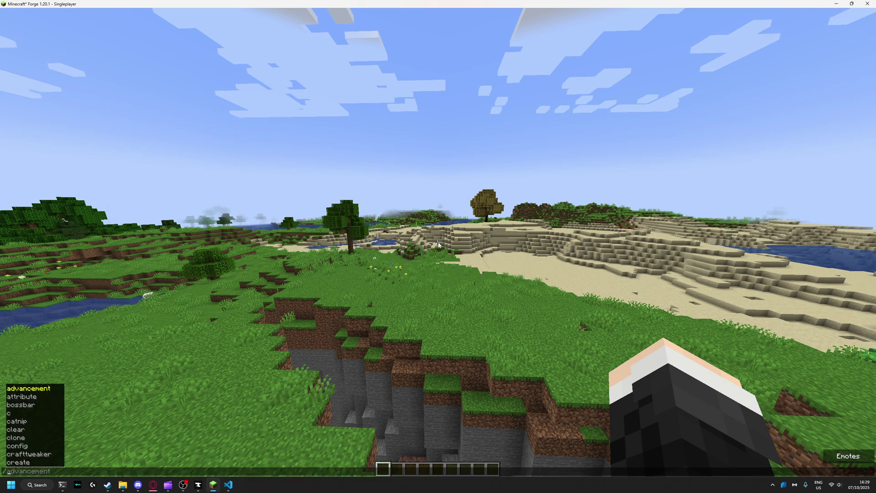
text(give)
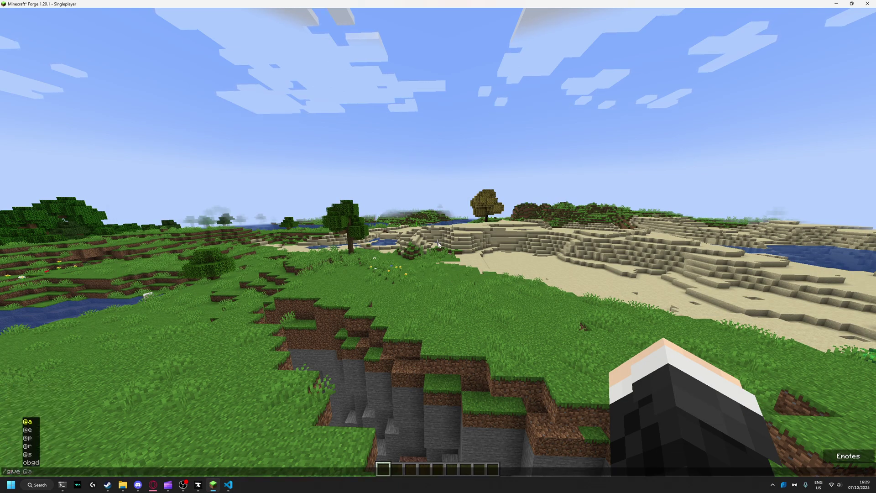
text( obgd create:andesite_alloy_block)
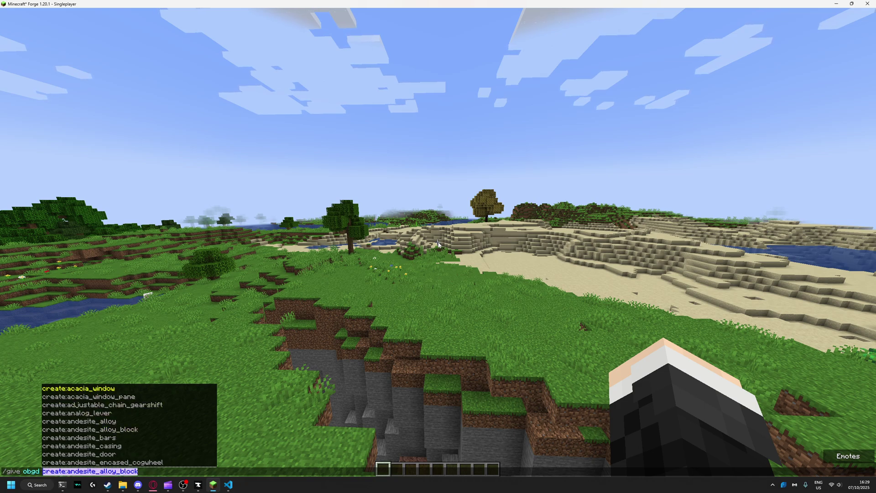
click(236, 487)
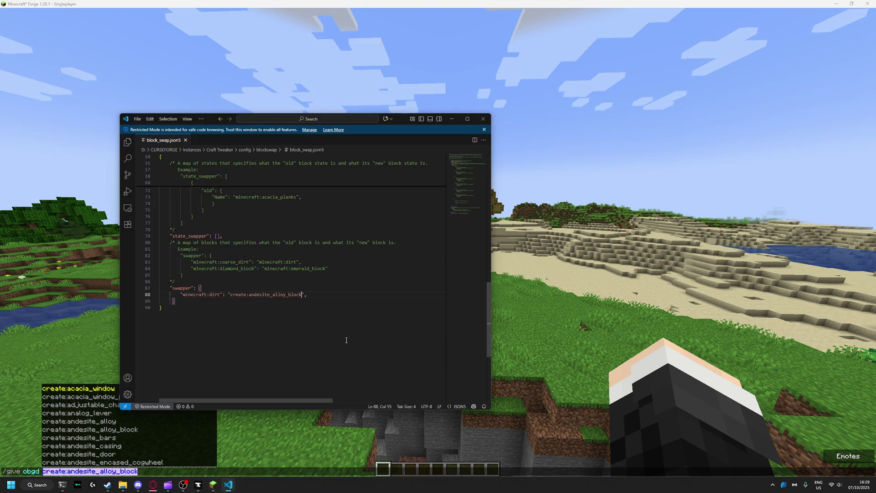
Return to Minecraft, discard the give command, and reload the singleplayer world by way of the title screen
click(614, 311)
key(Escape)
key(Escape)
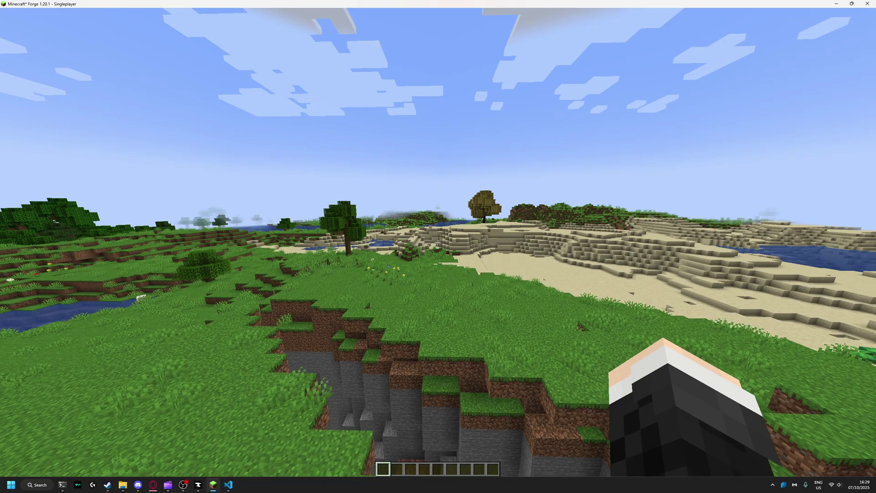
click(435, 217)
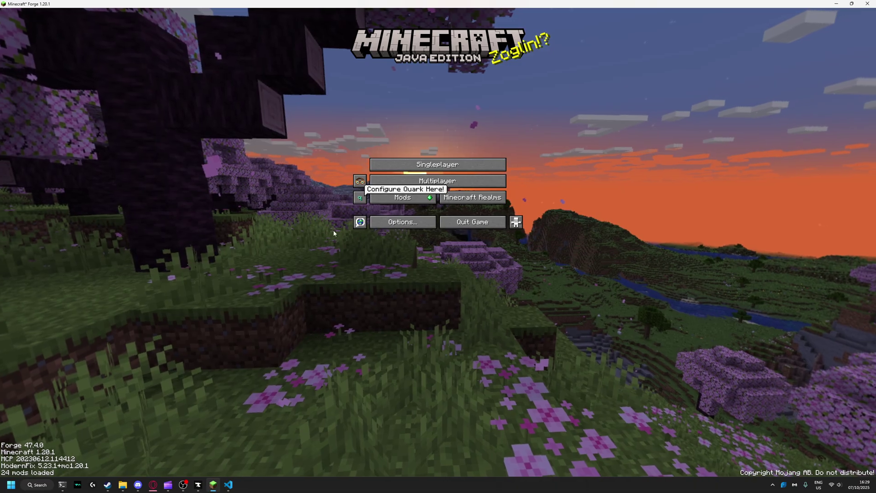
click(379, 167)
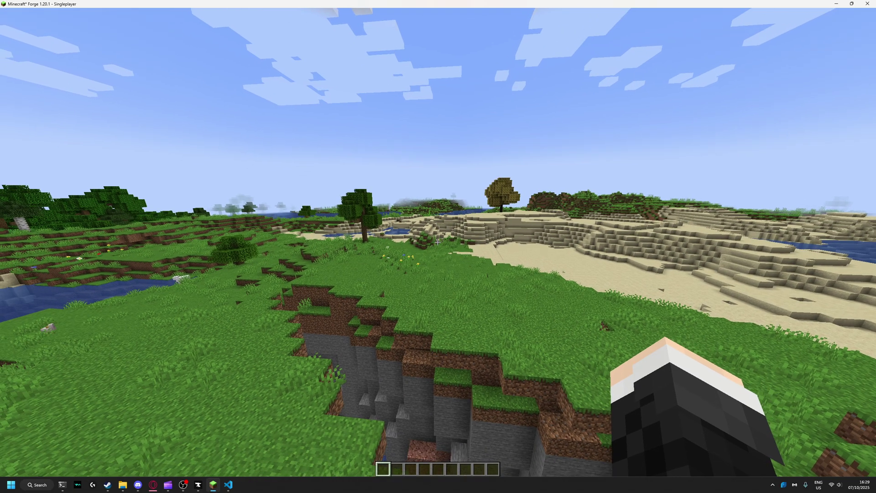
Copy a dirt block from the ravine wall, place two on the ravine's edge, and pick the swapped block into the hotbar
key(w)
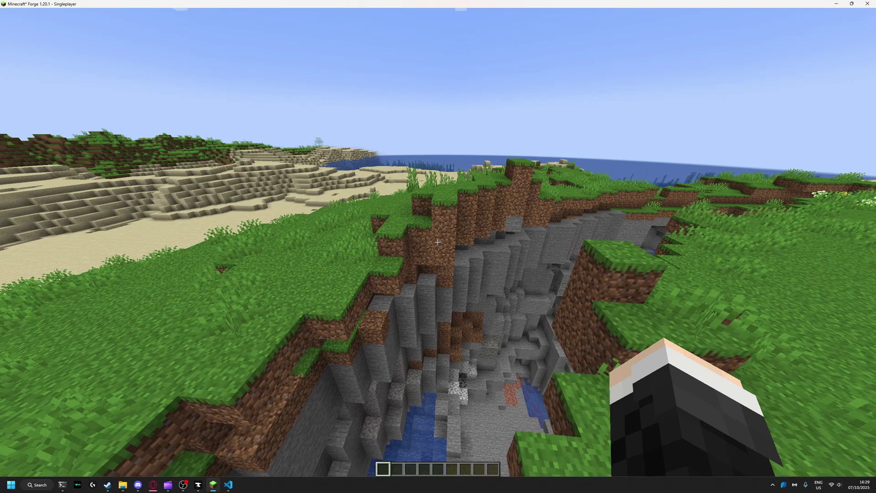
middle_click(438, 242)
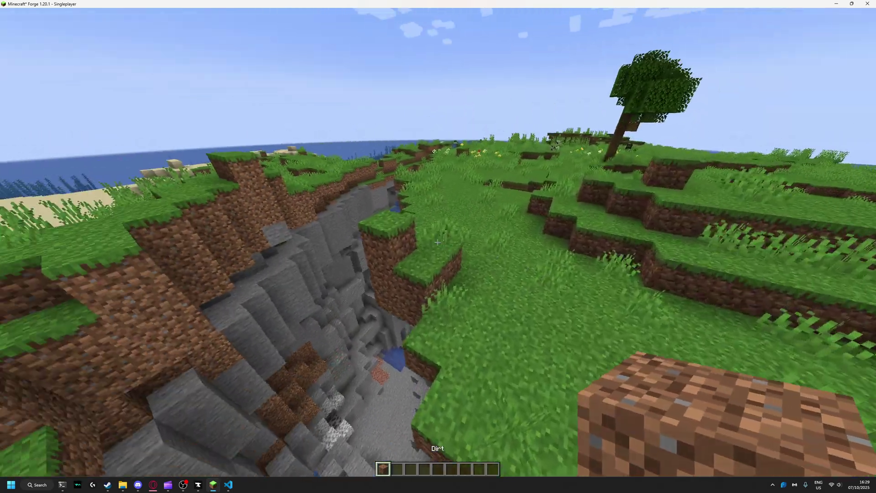
right_click(438, 242)
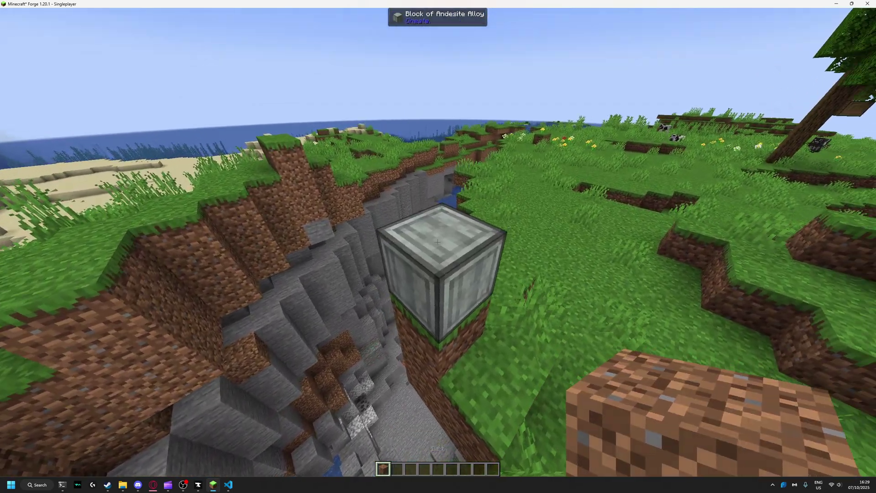
right_click(438, 243)
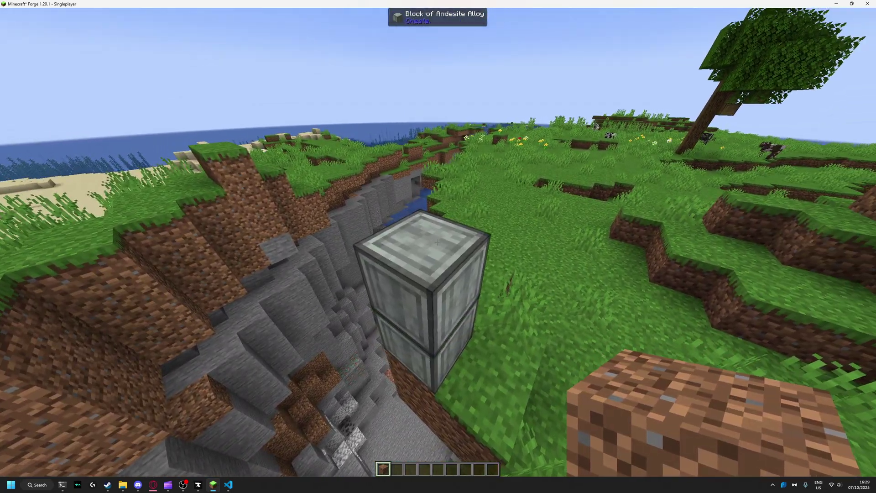
middle_click(438, 242)
key(s)
scroll(438, 243, down, 1)
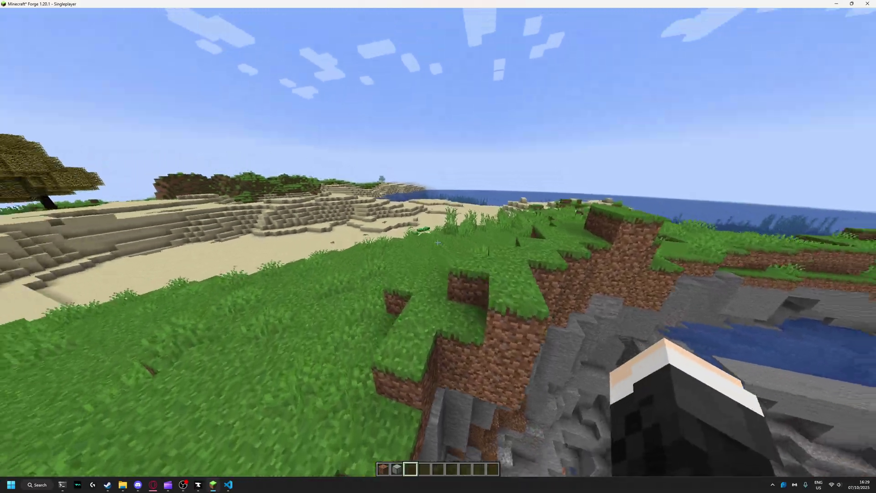
Fly across the terrain to a river area in Spectator Mode and return to Creative Mode
key(F3+n)
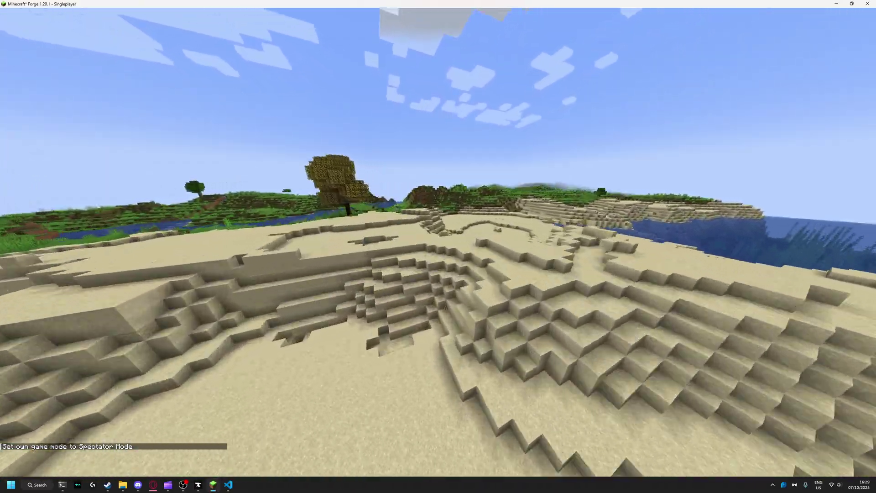
key(w)
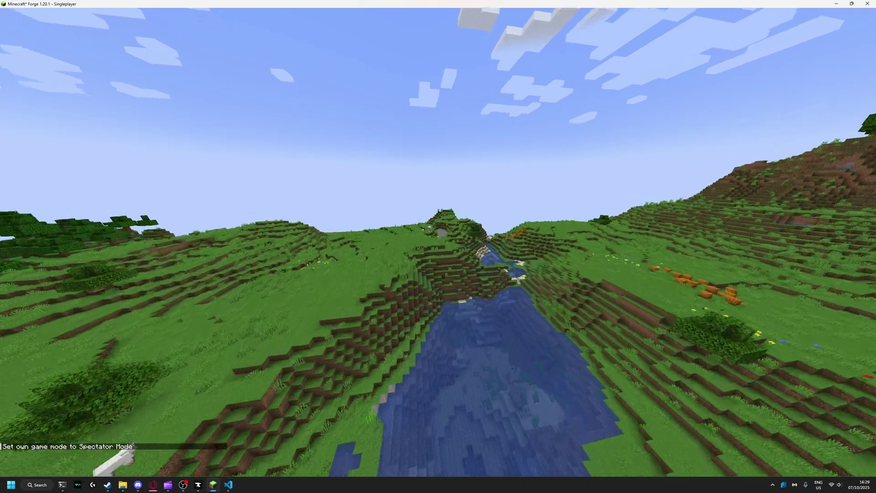
key(w)
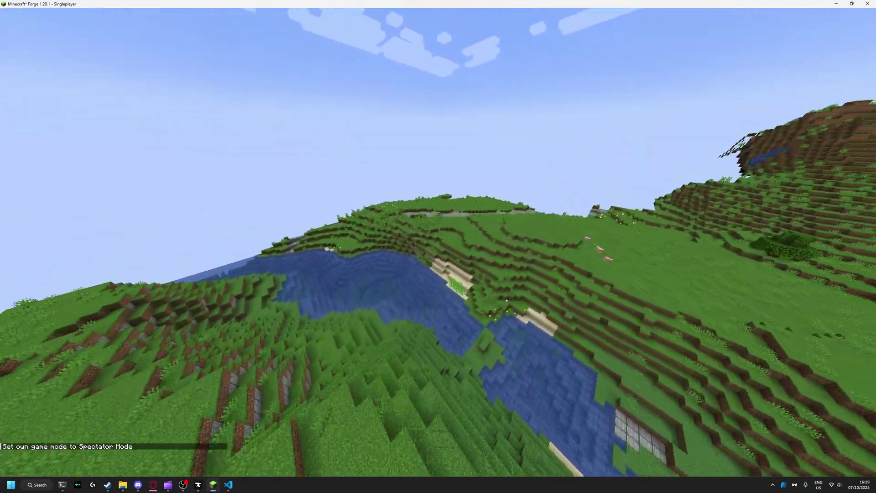
key(F3+n)
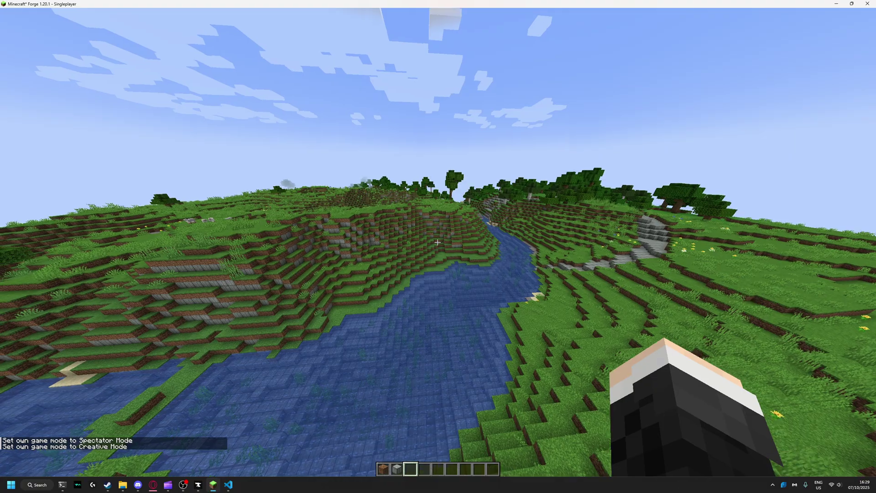
Search the creative inventory for "hoe" and put an iron hoe in the fourth hotbar slot
key(e)
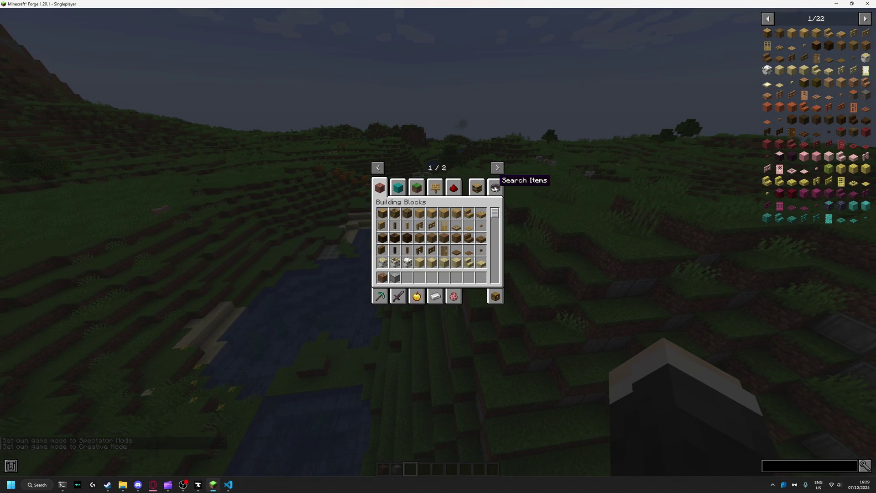
text(hoe)
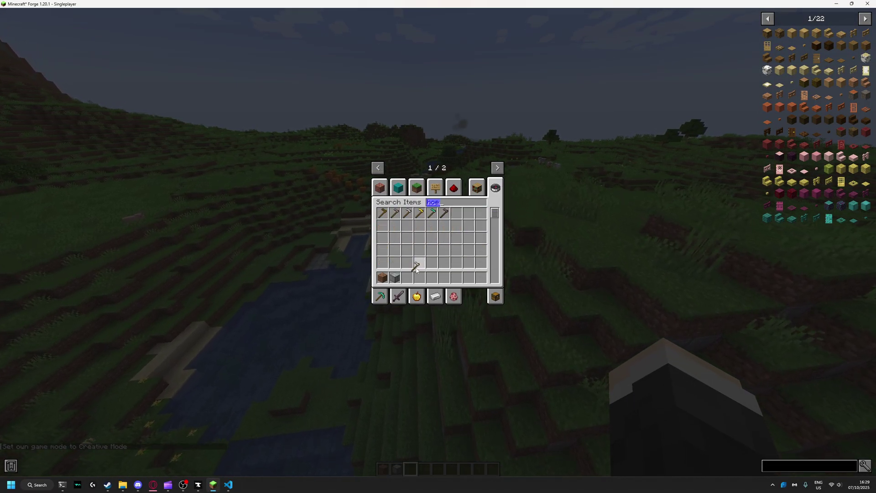
click(419, 277)
key(e)
Till a grass block near the river with the iron hoe and jump on the farmland to trample it
key(4)
right_click(437, 242)
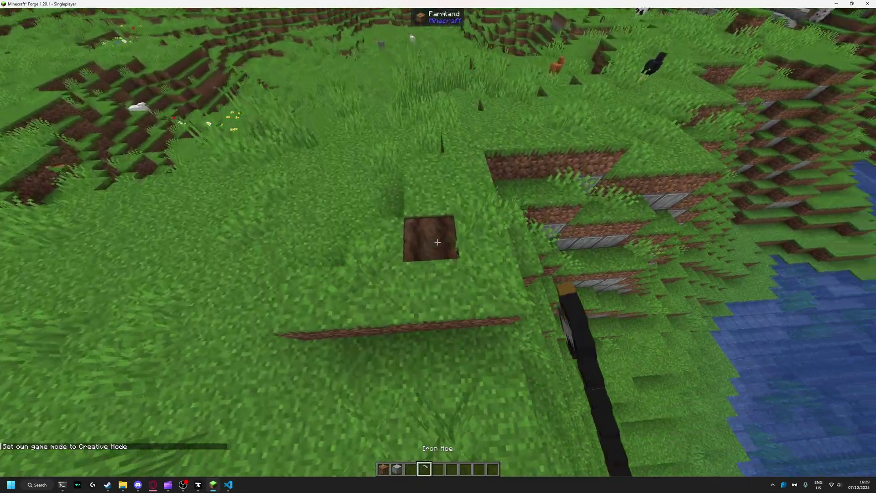
key(6)
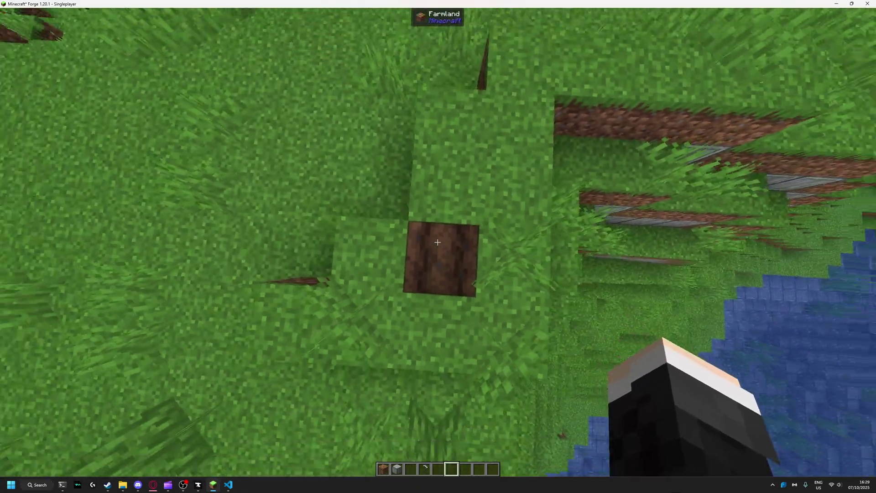
key(space)
key(space)
key(space)
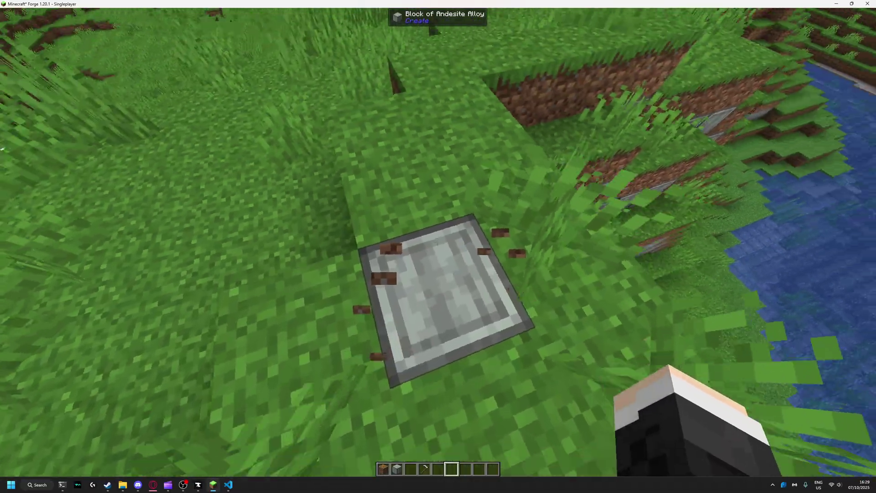
Stack andesite alloy blocks on the trampled spot and switch back to the iron hoe
scroll(437, 242, up, 4)
right_click(438, 241)
right_click(437, 242)
scroll(438, 242, down, 2)
key(space)
key(space)
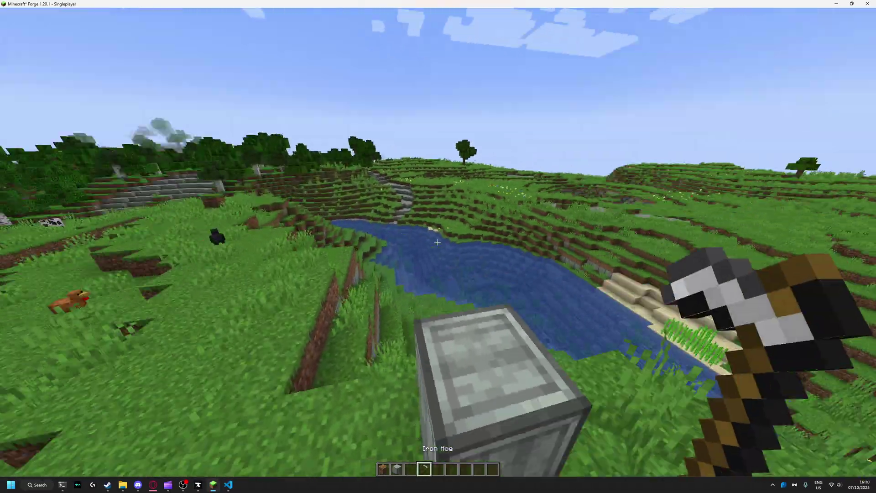
Switch to the empty third hotbar slot and clear all items from the hotbar through the creative inventory
key(3)
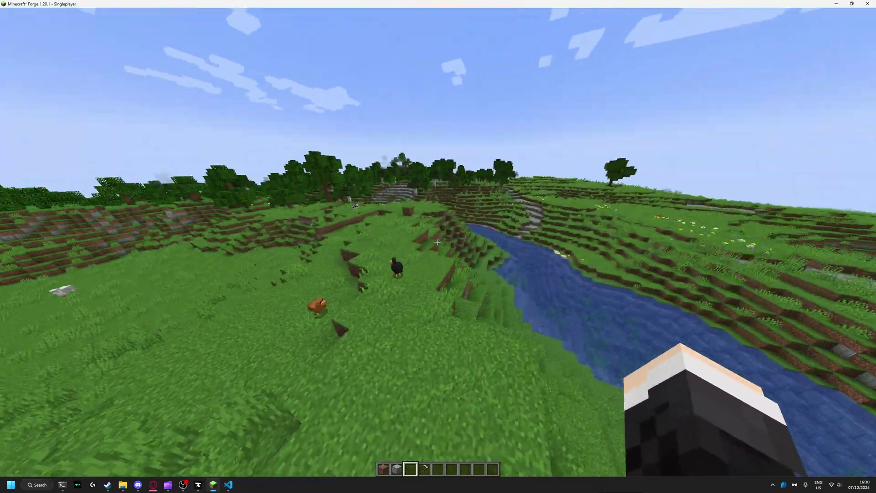
key(e)
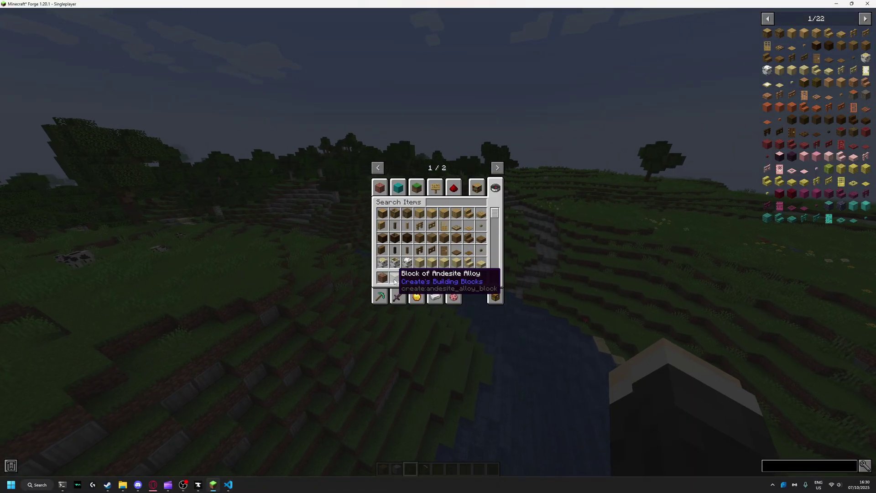
key(Escape)
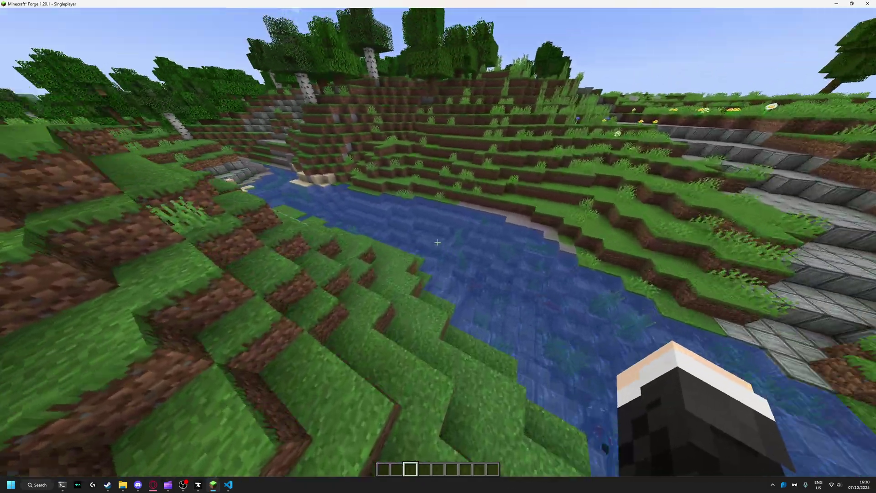
Switch to VS Code, set the swapper entry to replace "minecraft:water" with "minecraft:lava", and save block_swap.json5
key(t)
click(228, 485)
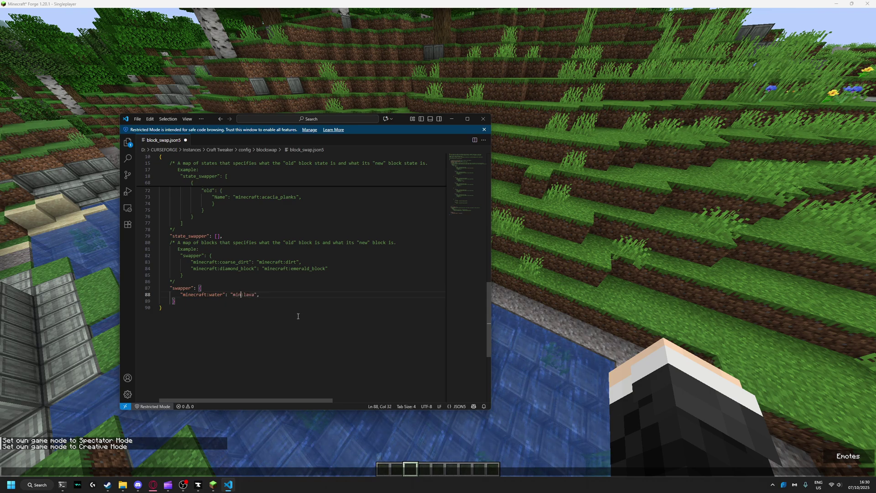
key(ctrl+s)
Return to Minecraft, save and quit to the title screen, and reopen the singleplayer world
click(506, 356)
key(Escape)
key(Escape)
click(430, 204)
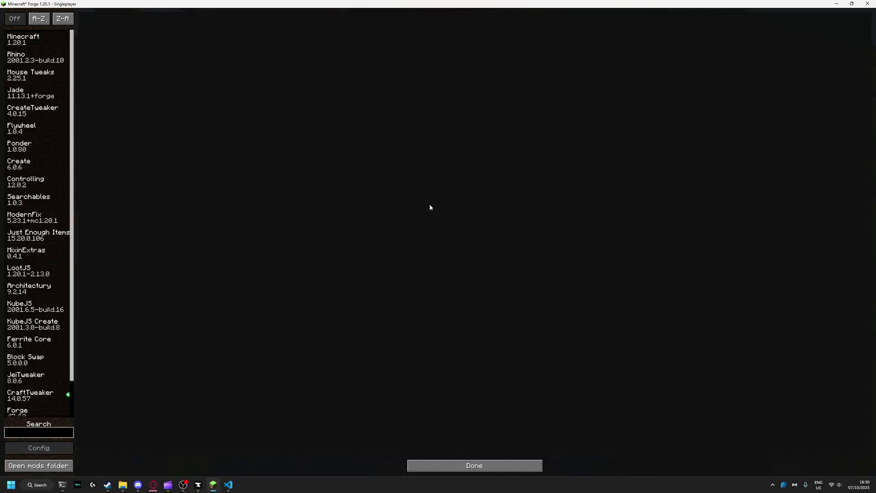
key(Escape)
click(432, 214)
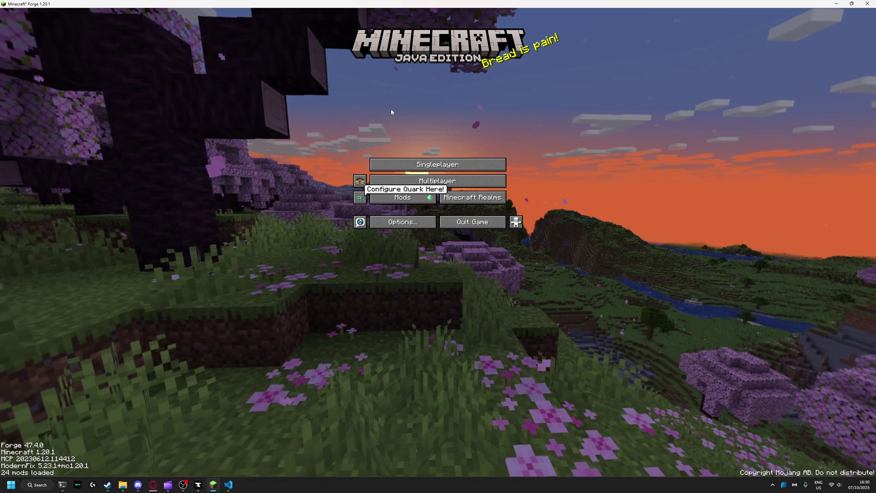
click(438, 158)
double_click(359, 55)
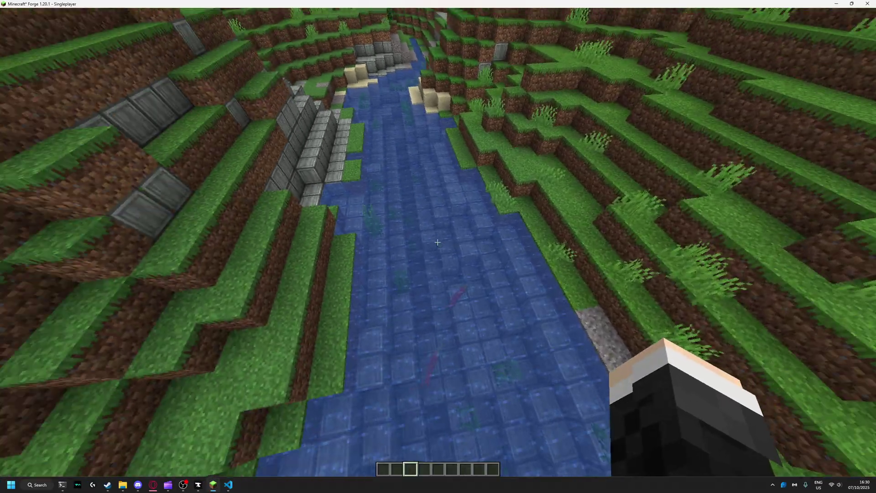
Fly along the river to the ocean in Spectator Mode, return to Creative Mode, and approach the lava and water border
key(w)
key(F3+n)
key(w)
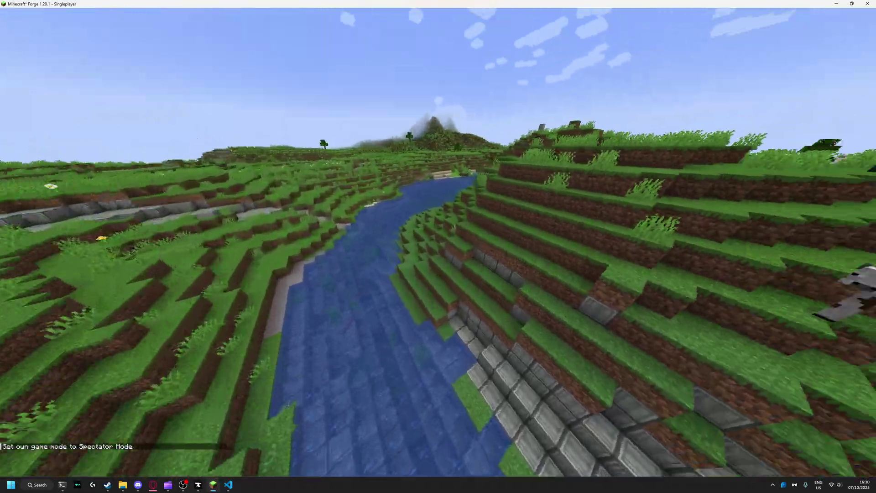
key(space)
key(w)
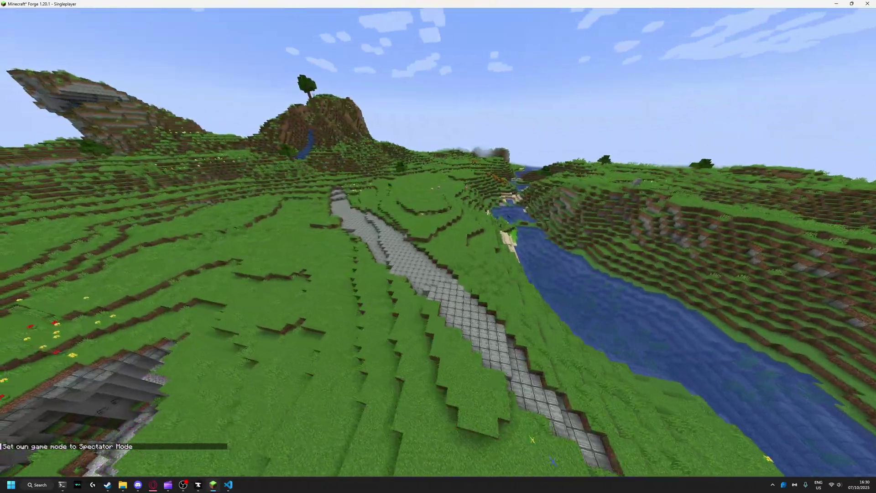
key(w)
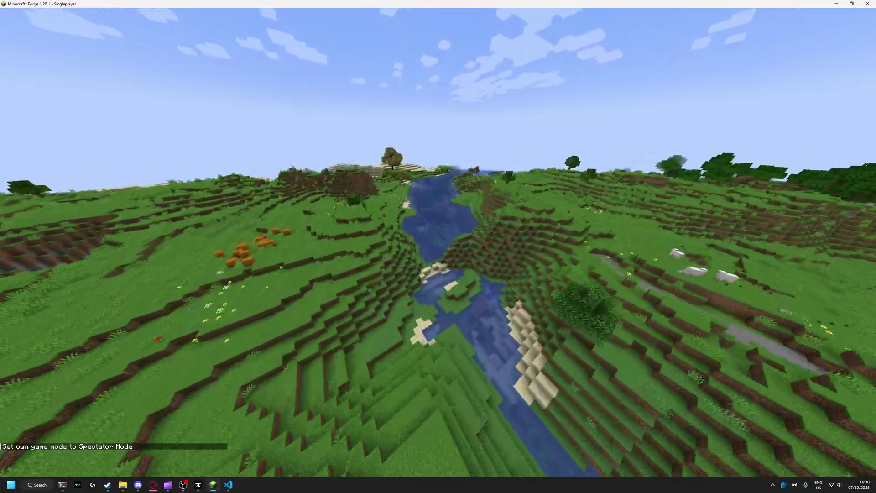
key(w)
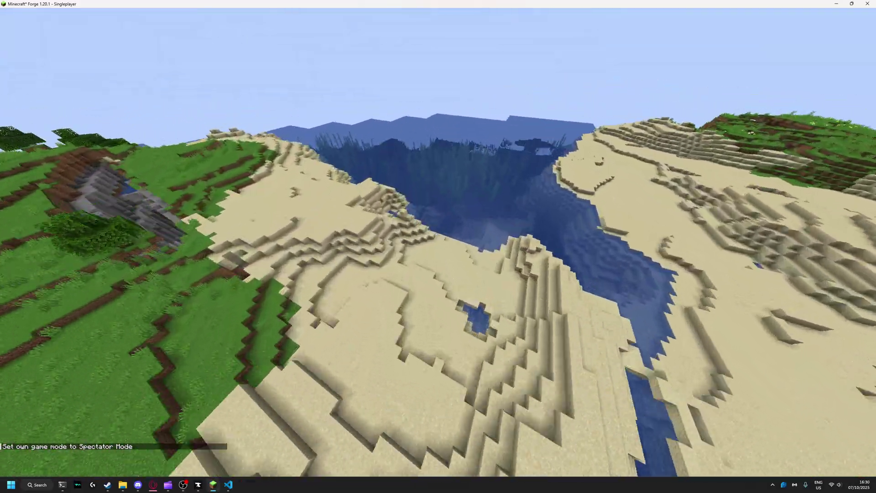
key(F3+n)
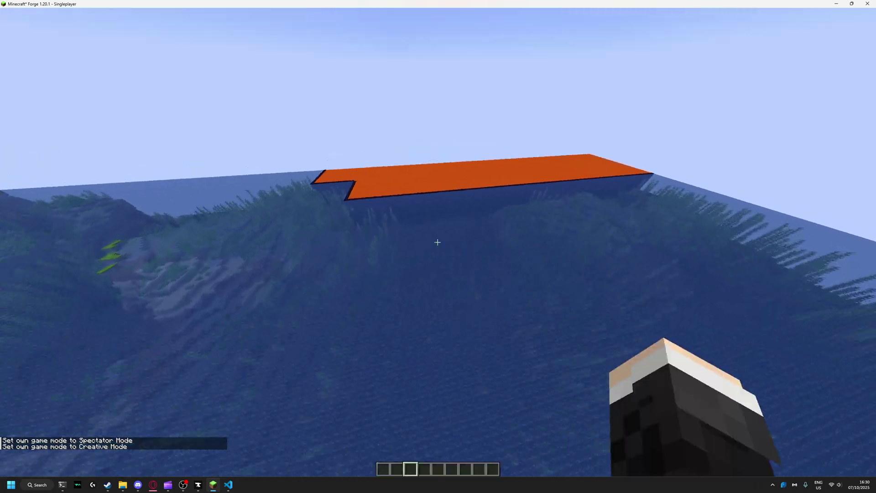
key(space)
key(w)
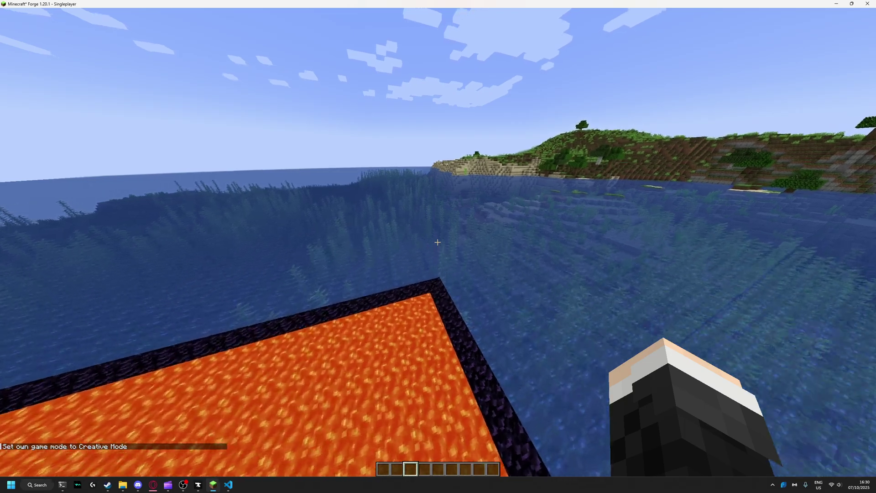
Review the retro_gen setting at the start of block_swap.json5 in VS Code and return to the Minecraft world
key(t)
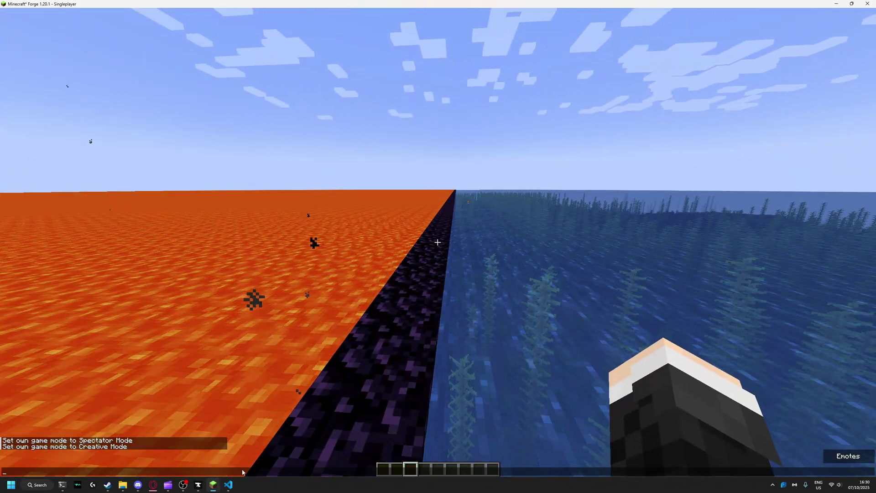
key(Escape)
key(t)
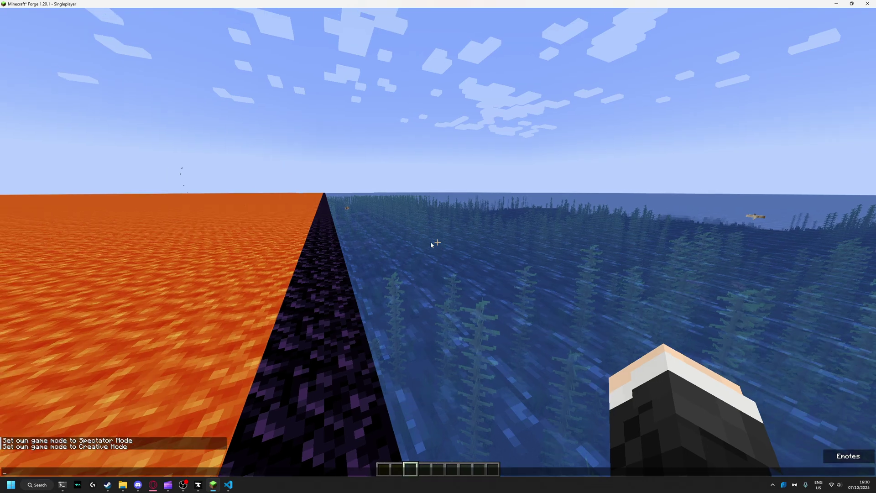
click(233, 486)
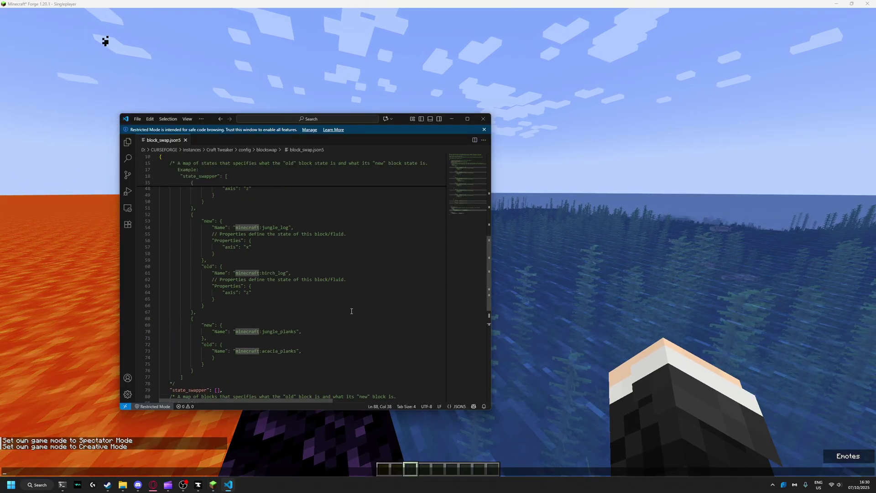
scroll(319, 308, up, 10)
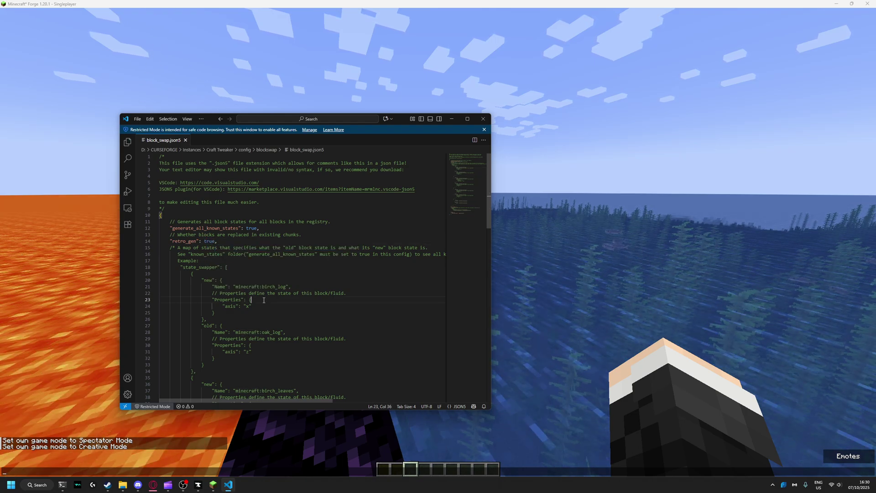
click(590, 302)
key(Escape)
Fly over the ocean, coastline and inland ravine to examine where water has been swapped for lava
key(w)
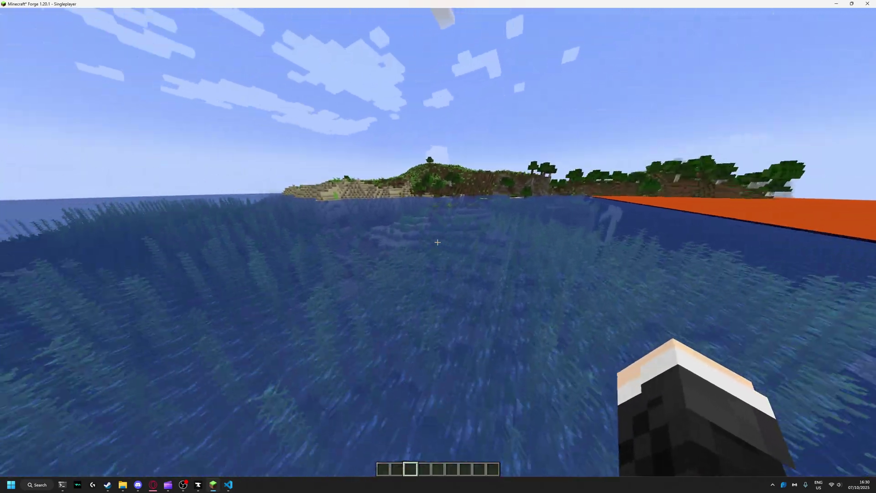
key(w)
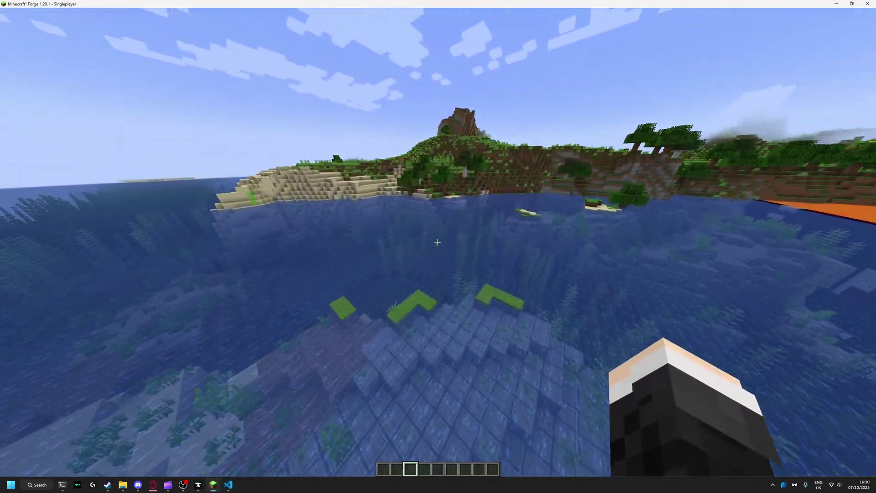
key(w)
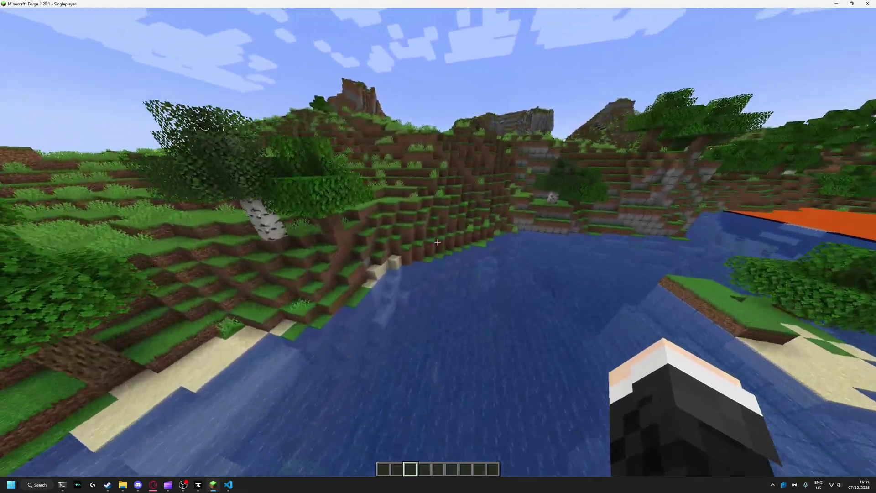
key(w)
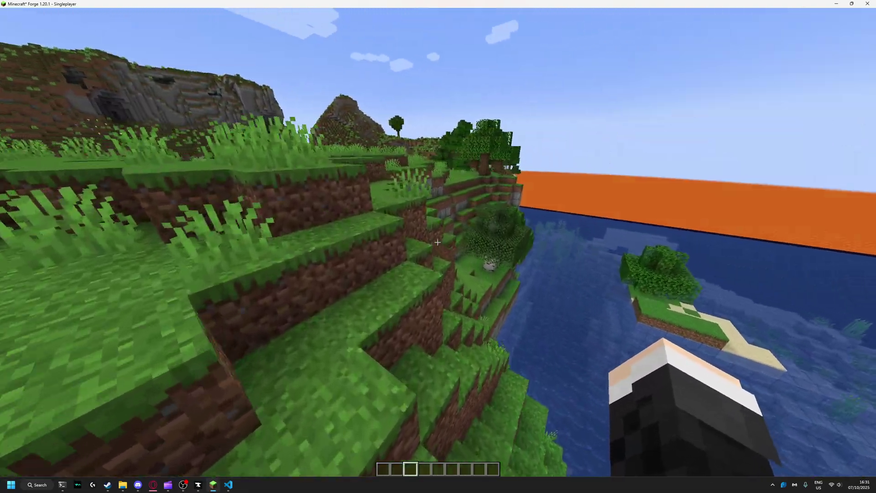
key(w)
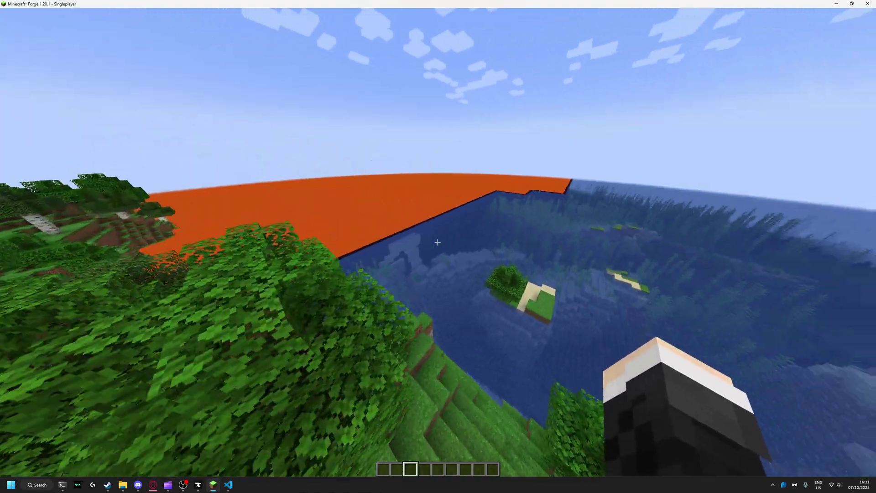
key(w)
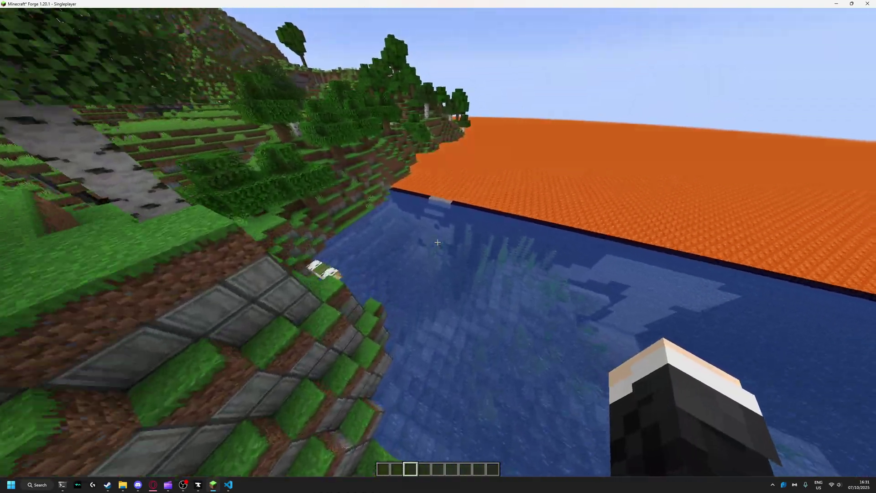
key(w)
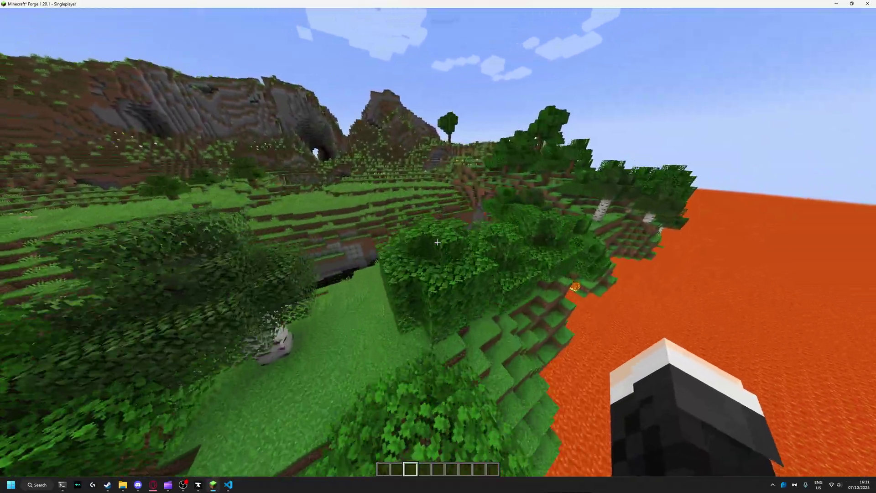
key(w)
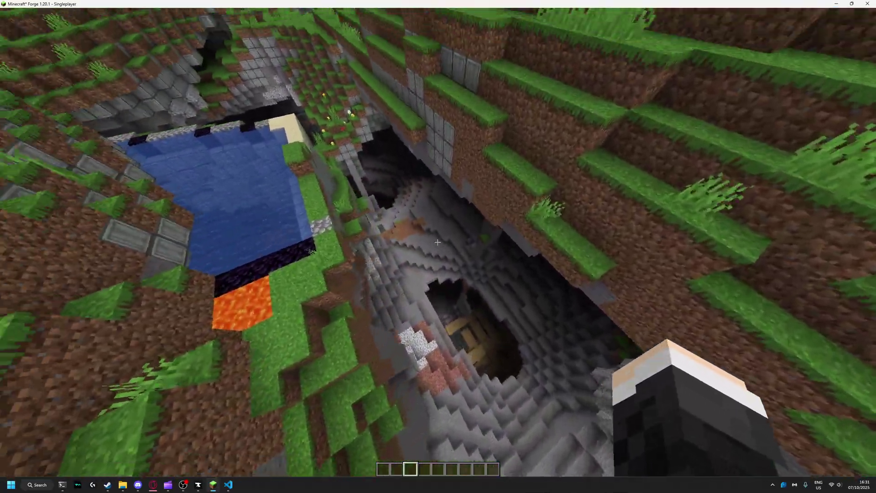
key(w)
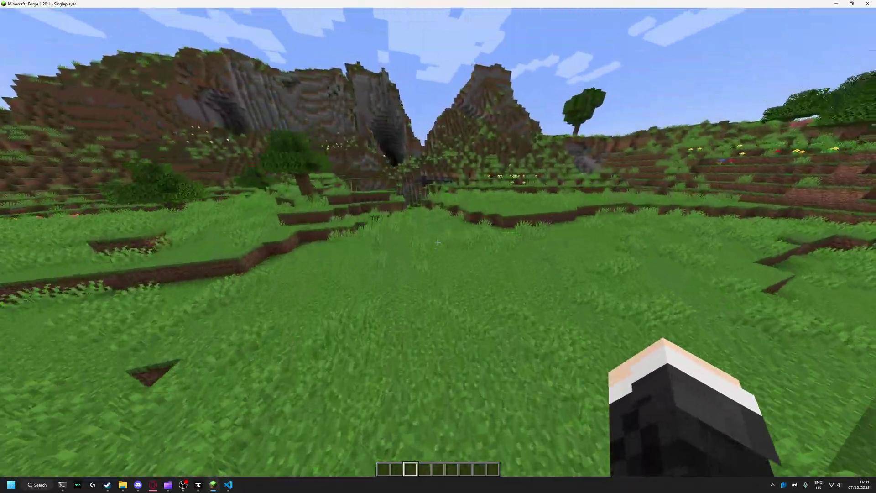
key(w)
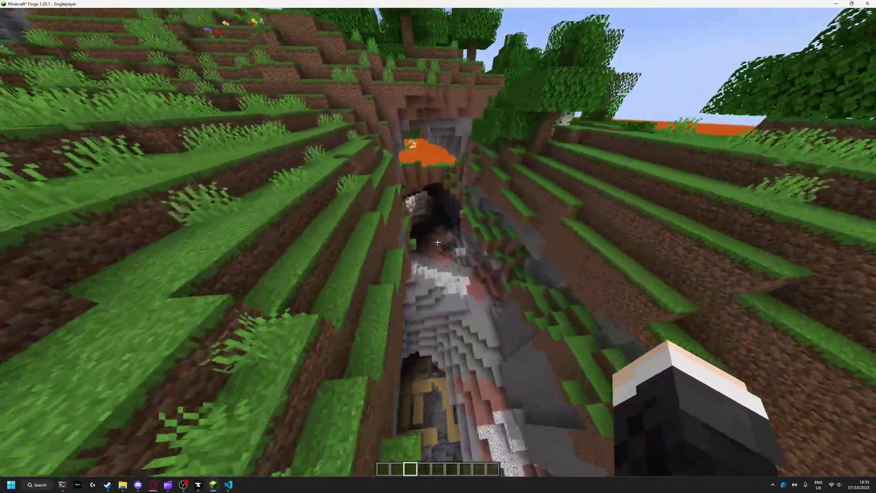
key(w)
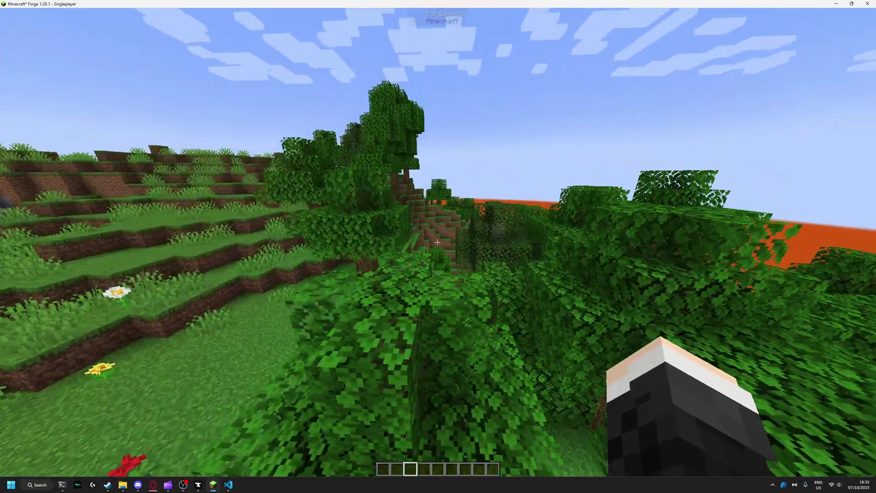
In VS Code, copy the first state_swapper example entry, which swaps minecraft:oak_log for minecraft:birch_log, from the commented section of block_swap.json5
key(t)
click(228, 484)
scroll(257, 339, down, 6)
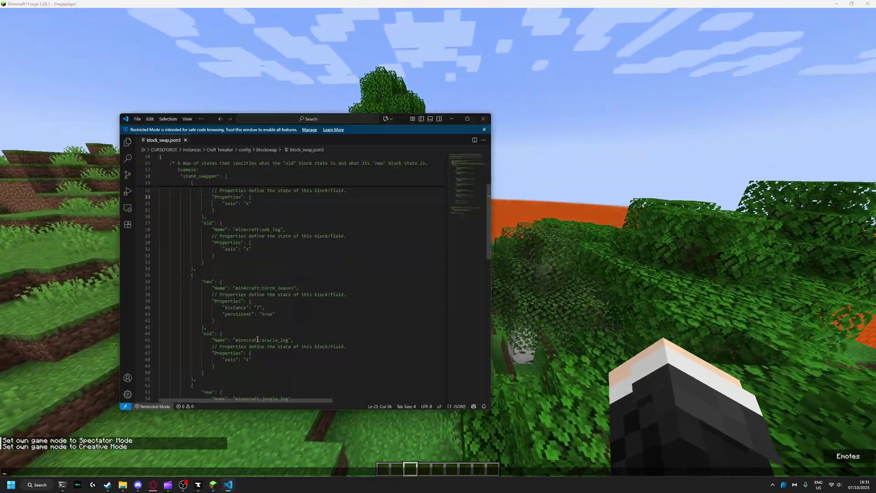
scroll(257, 340, up, 1)
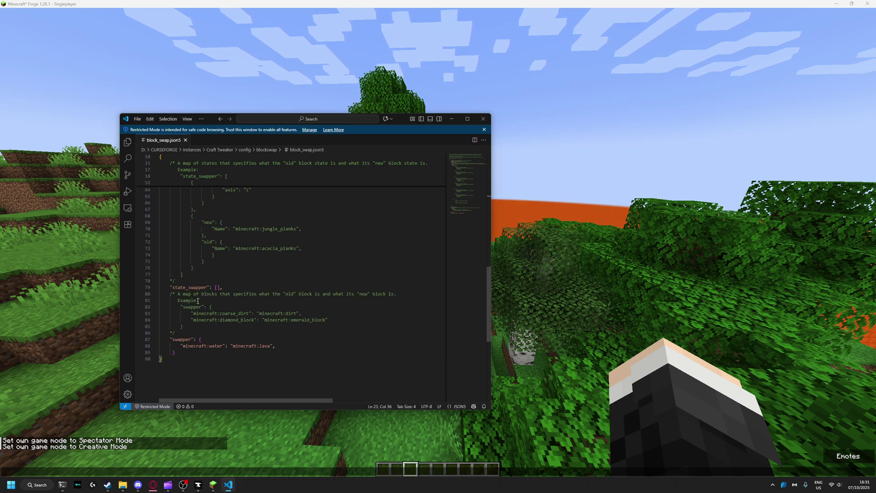
scroll(237, 323, up, 10)
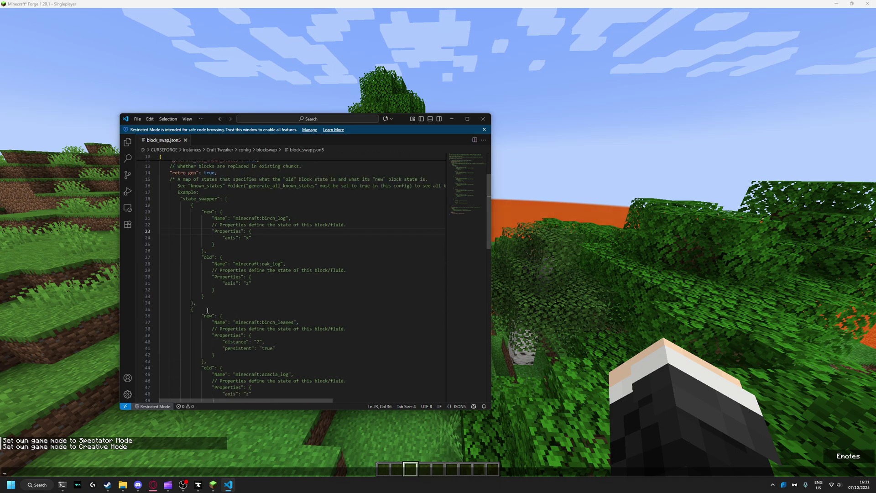
drag(202, 304, 173, 200)
key(ctrl+c)
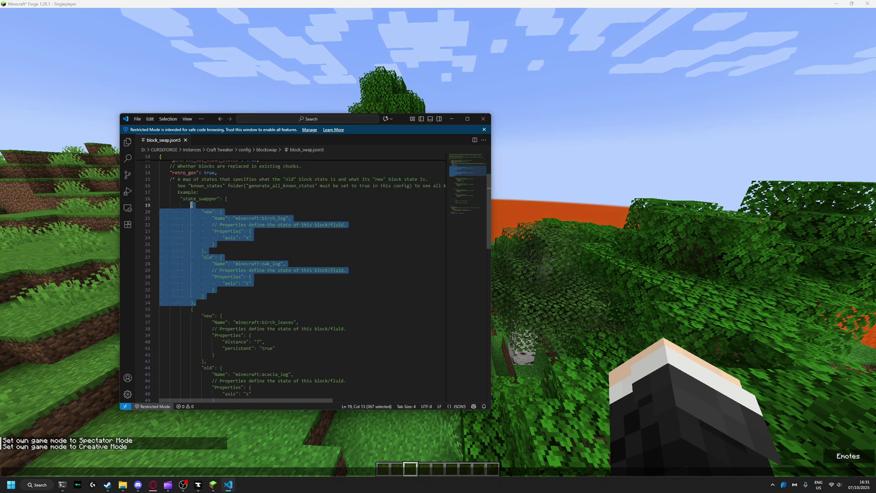
Paste the copied log entry into the active, empty state_swapper list and save block_swap.json5
scroll(245, 289, down, 12)
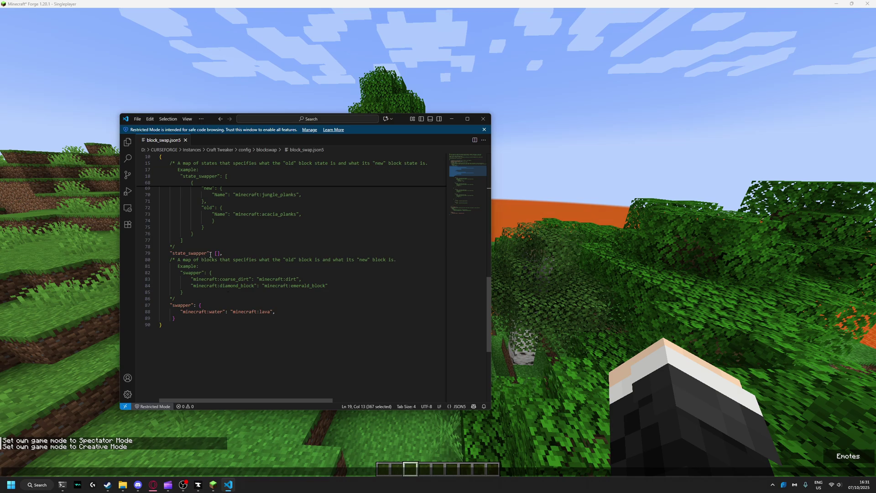
key(Return)
key(ctrl+v)
key(ctrl+s)
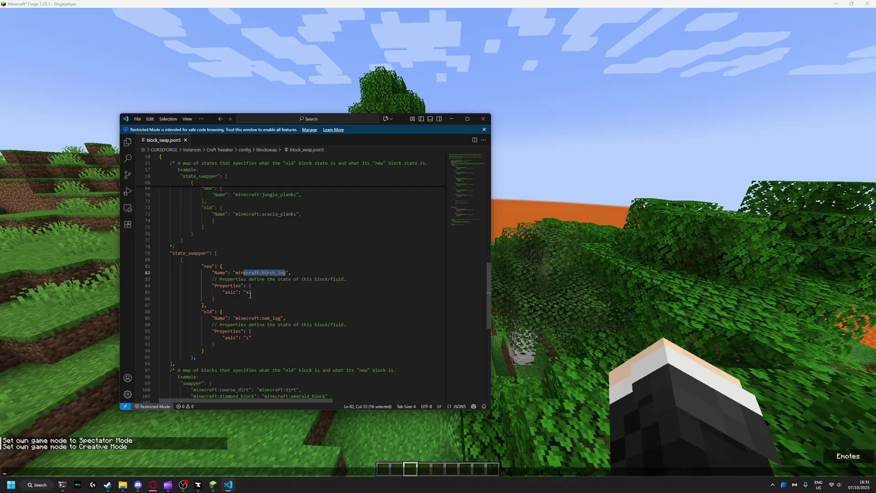
Switch back to Minecraft and save and quit the current world
click(536, 302)
click(411, 218)
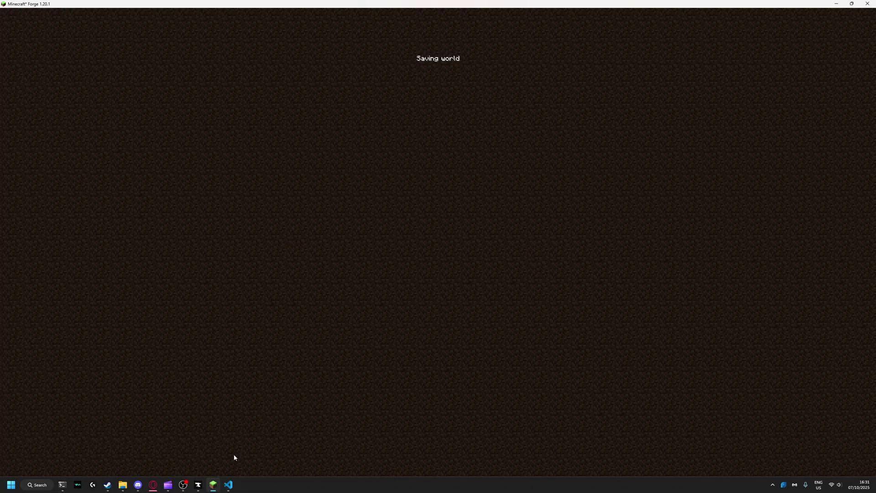
Open the Block Swap world from the singleplayer world list and resume play in it
click(233, 483)
click(549, 283)
click(424, 165)
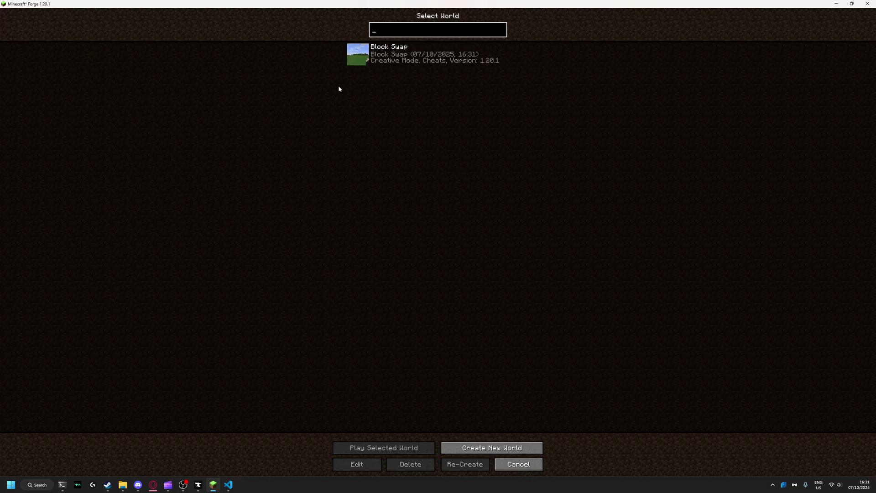
click(358, 49)
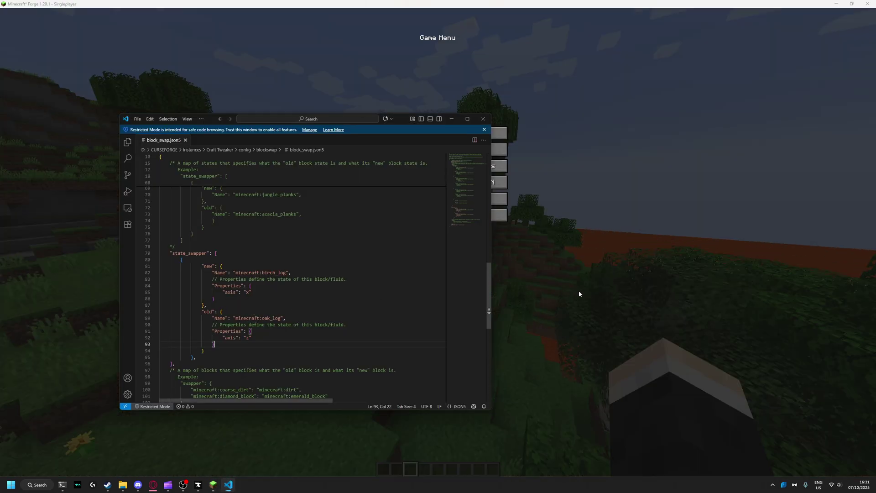
click(579, 293)
key(Escape)
Pick the oak log block and place a row of sideways oak logs above the treetops to test the birch log swap
key(e)
key(e)
key(w)
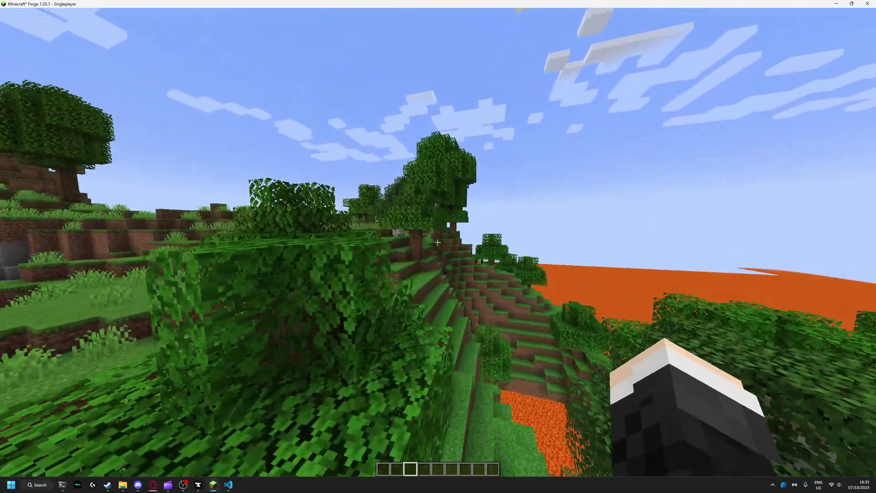
middle_click(438, 243)
right_click(438, 243)
key(s)
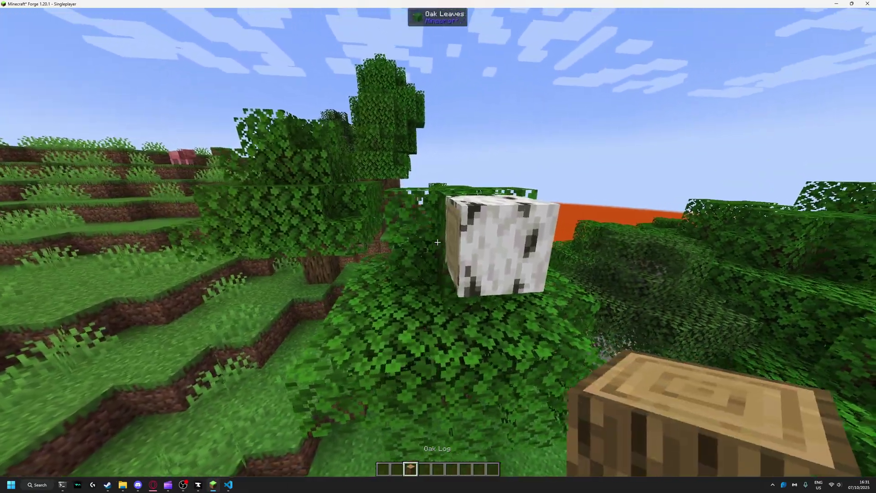
right_click(438, 242)
right_click(437, 242)
right_click(438, 242)
key(a)
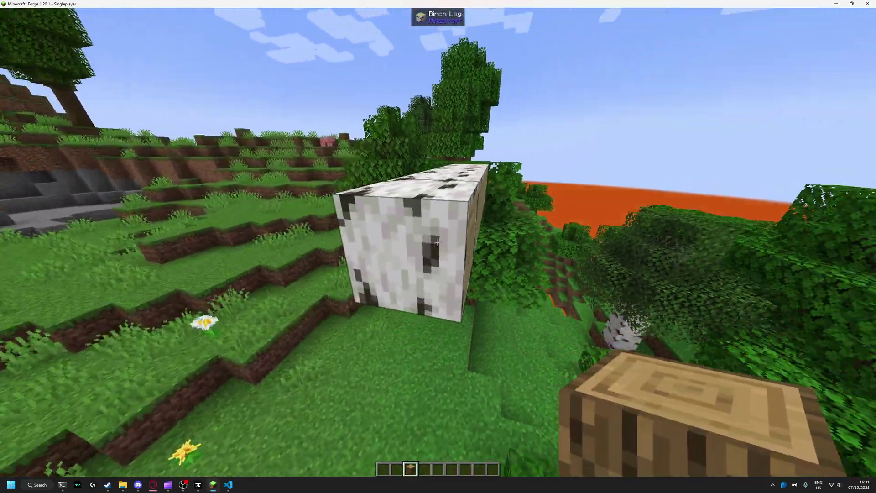
right_click(438, 242)
key(d)
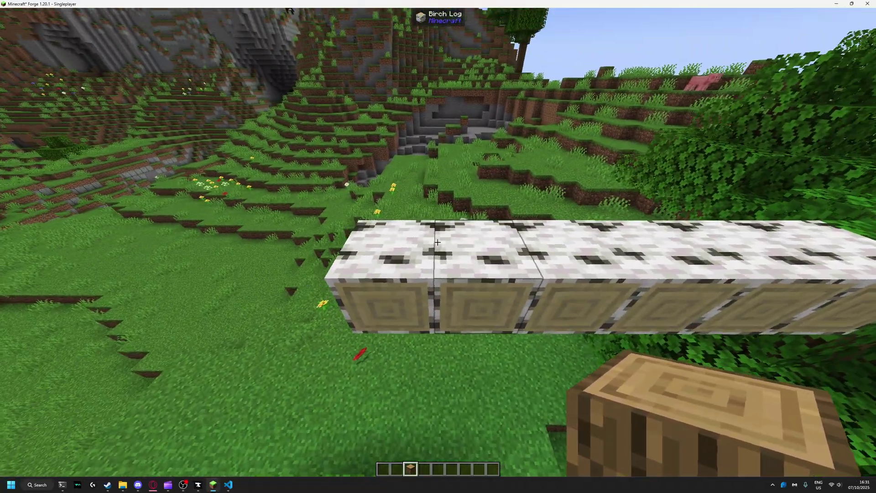
Place more oak logs upright and along the other horizontal axis on the row, and empty the held slot
right_click(438, 242)
right_click(438, 242)
key(d)
right_click(438, 242)
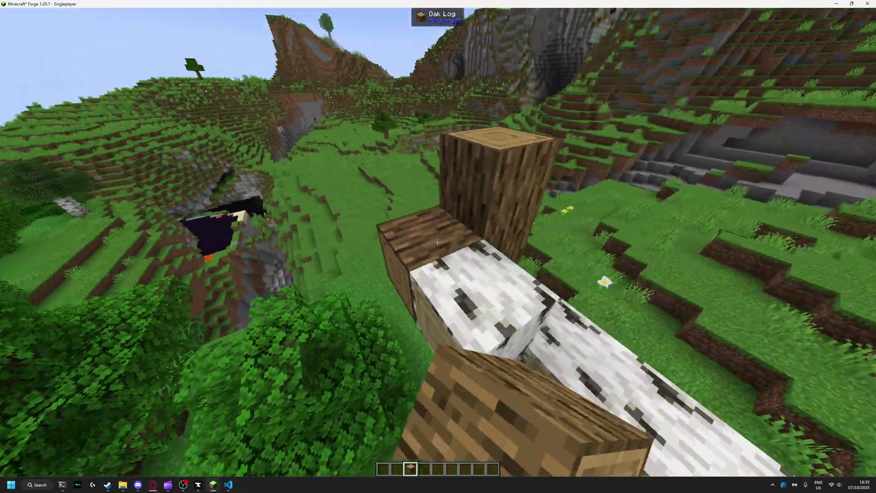
key(a)
key(a)
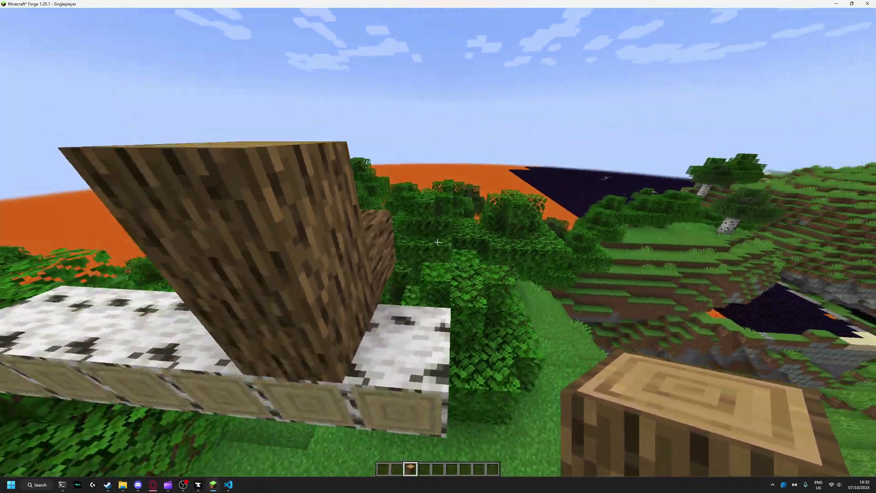
key(shift)
right_click(437, 242)
key(space)
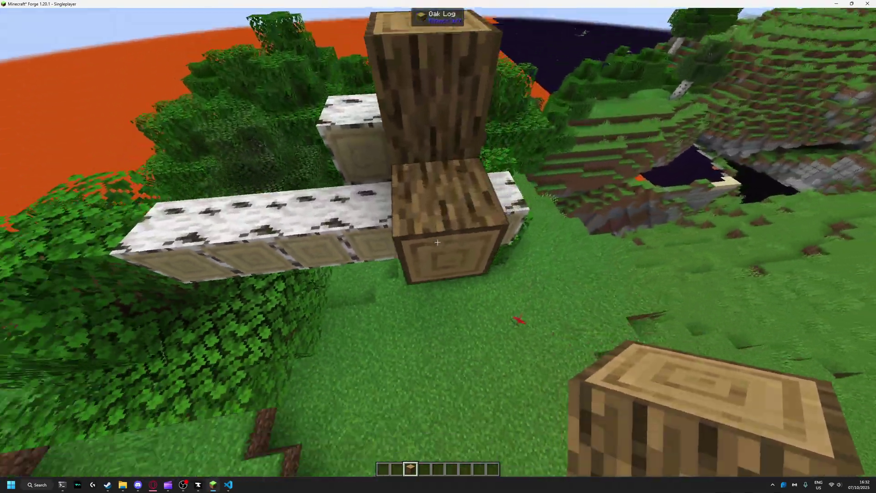
right_click(437, 242)
key(shift)
key(q)
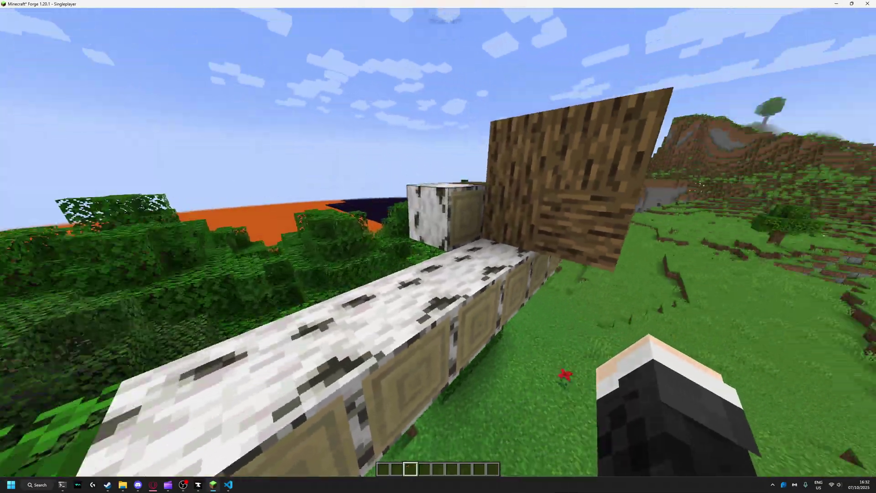
Fly over the hillside towards the distant village to examine the trees and terrain
key(space)
key(t)
key(Escape)
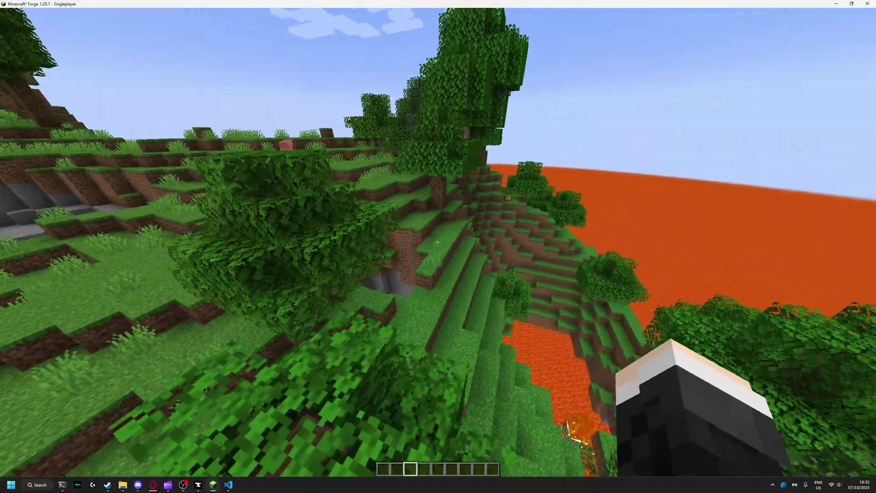
key(w)
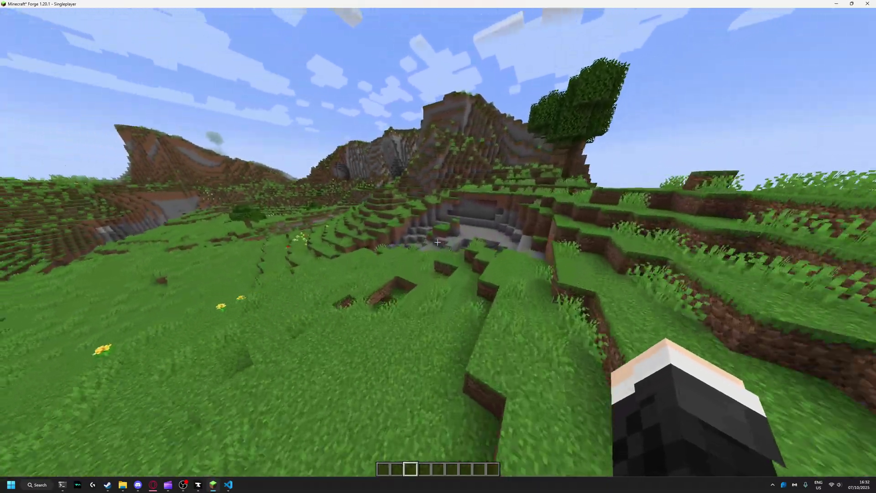
key(w)
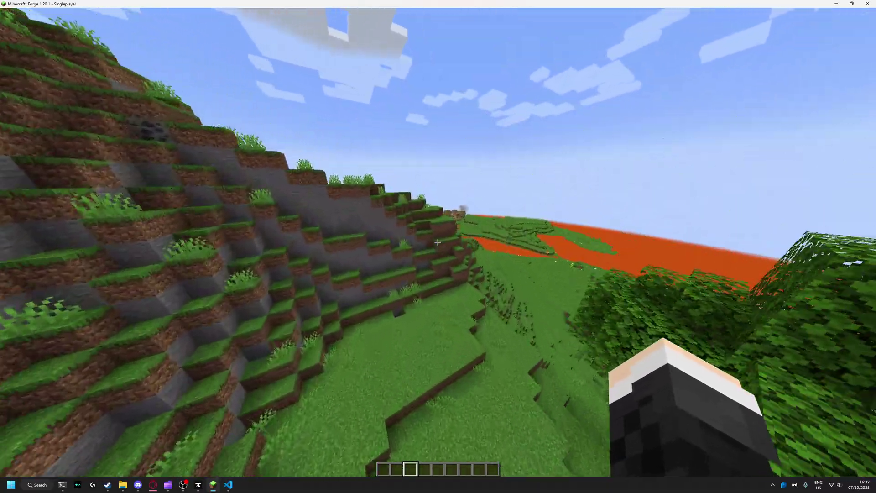
key(w)
key(space)
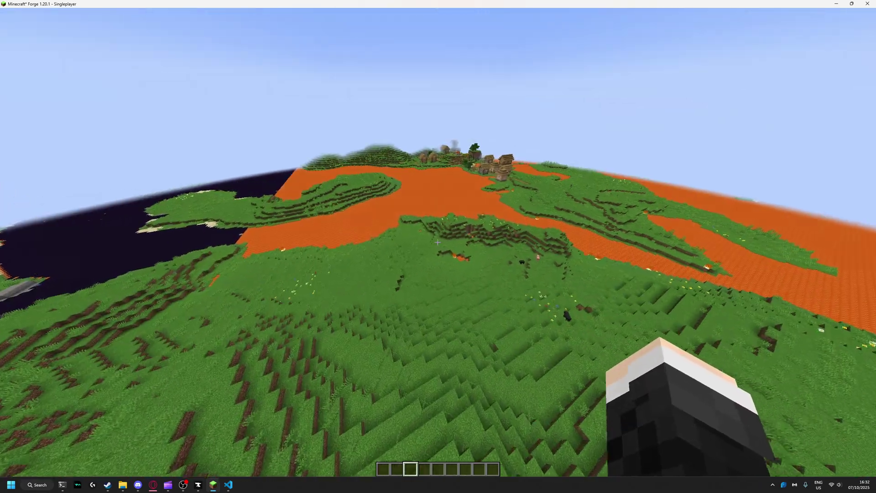
Switch to VS Code to review the state_swapper and swapper entries in block_swap.json5, and return to Minecraft
key(t)
click(228, 485)
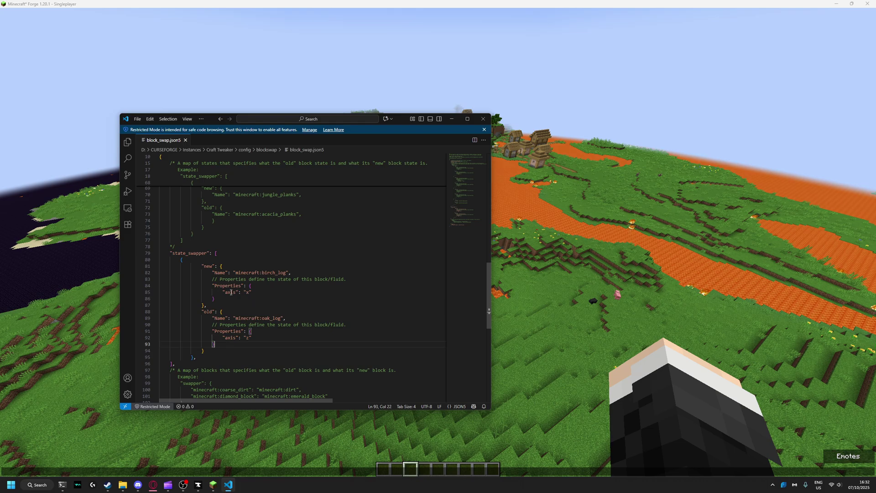
scroll(262, 325, down, 5)
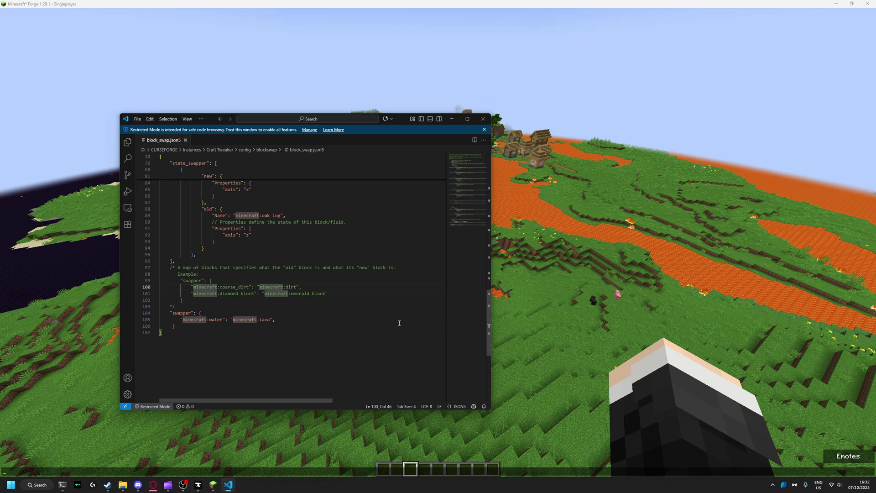
click(654, 340)
key(Escape)
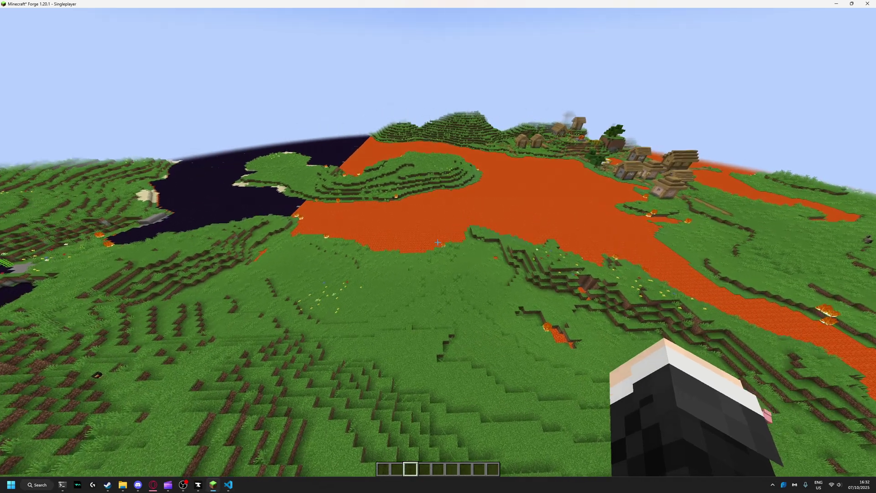
Fly across the lava river and grassy island to the village to examine the swapped blocks there
key(d)
key(w)
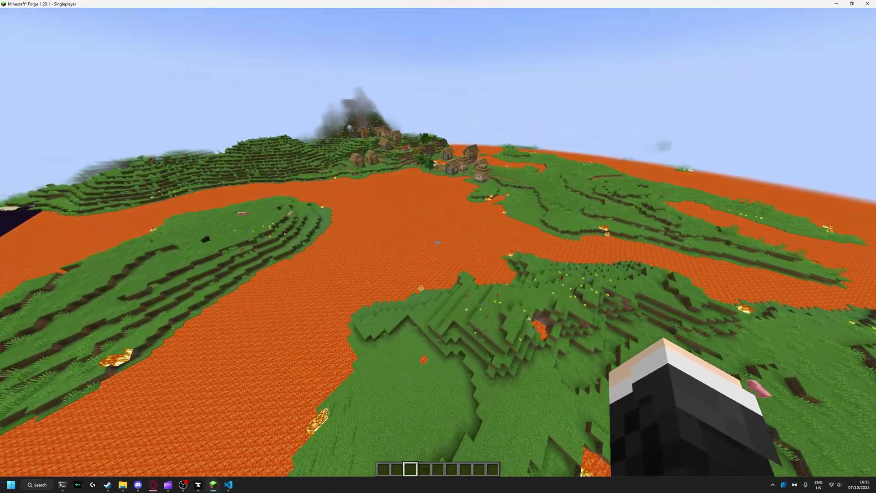
key(w)
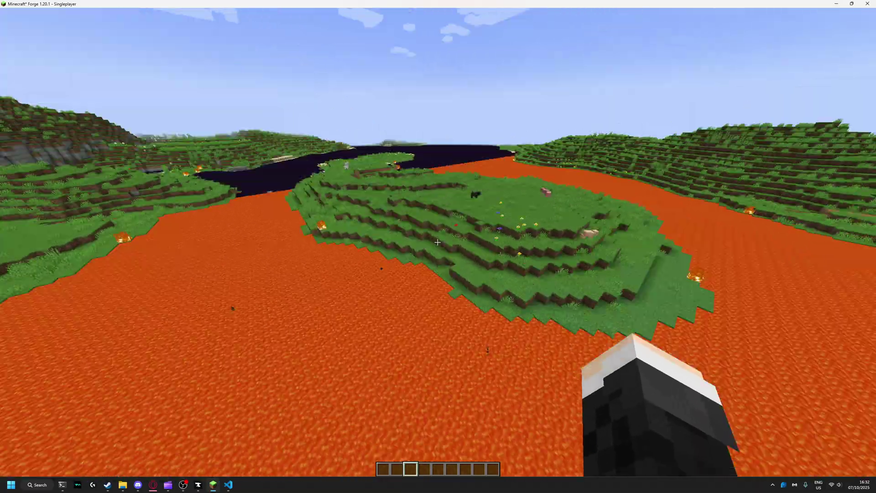
key(w)
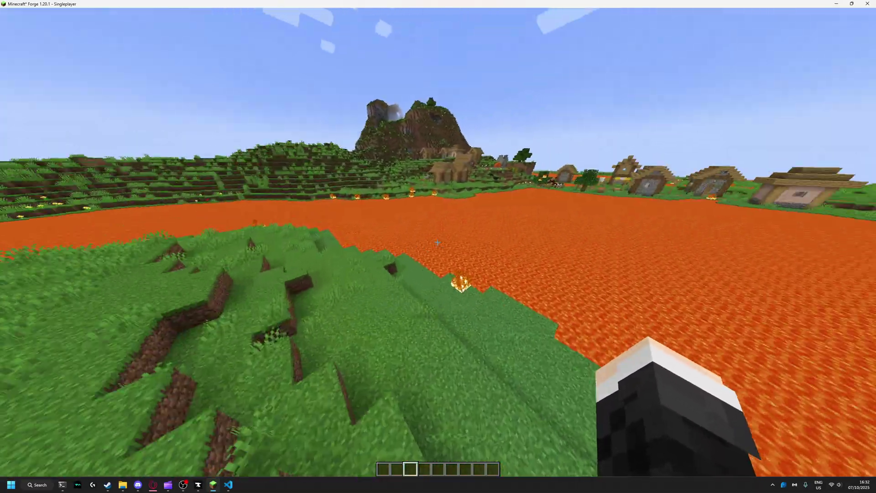
key(w)
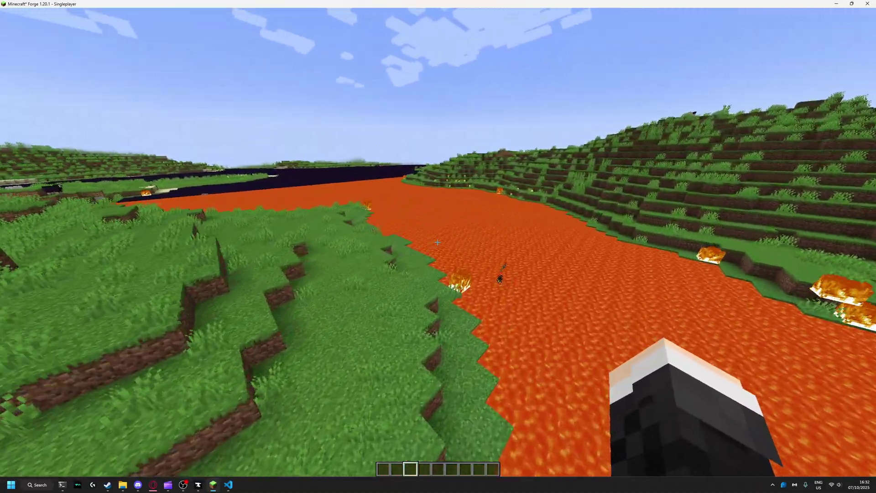
key(w)
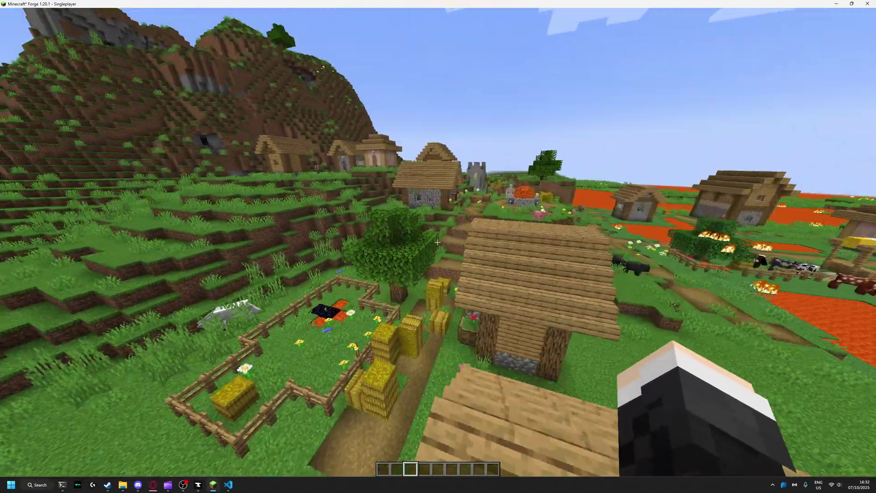
Save and quit the Block Swap world
key(Escape)
click(430, 217)
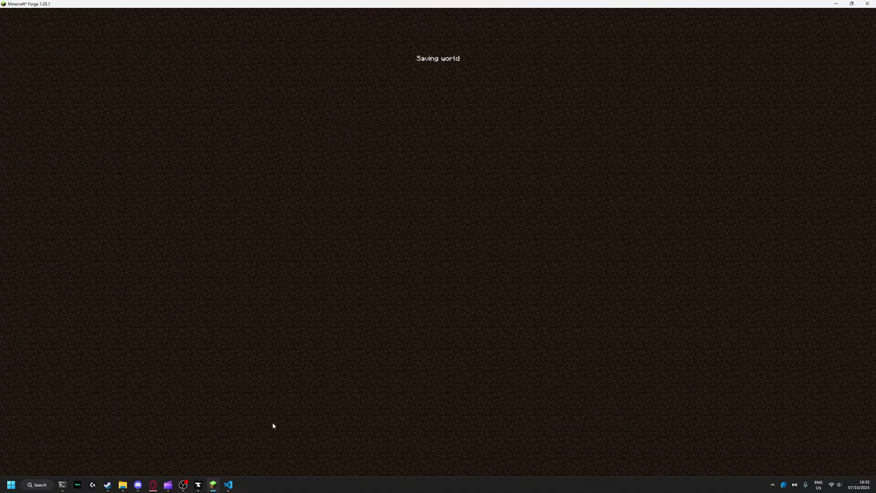